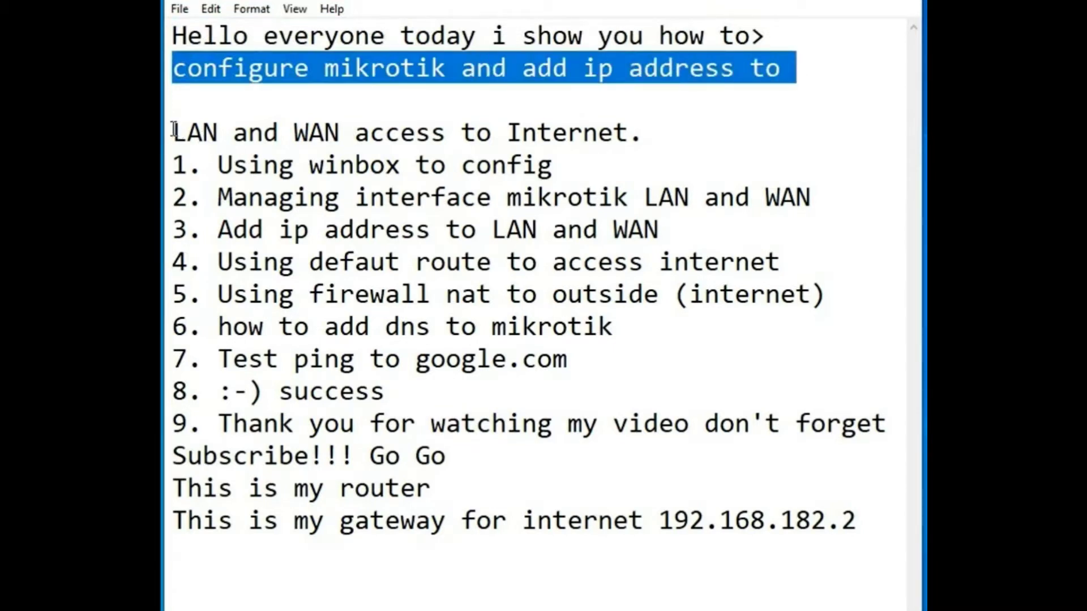
Step: Review the notes outlining the MikroTik setup: WinBox, interfaces, LAN and WAN addresses, default route, firewall NAT, DNS and ping test
drag(173, 133, 618, 134)
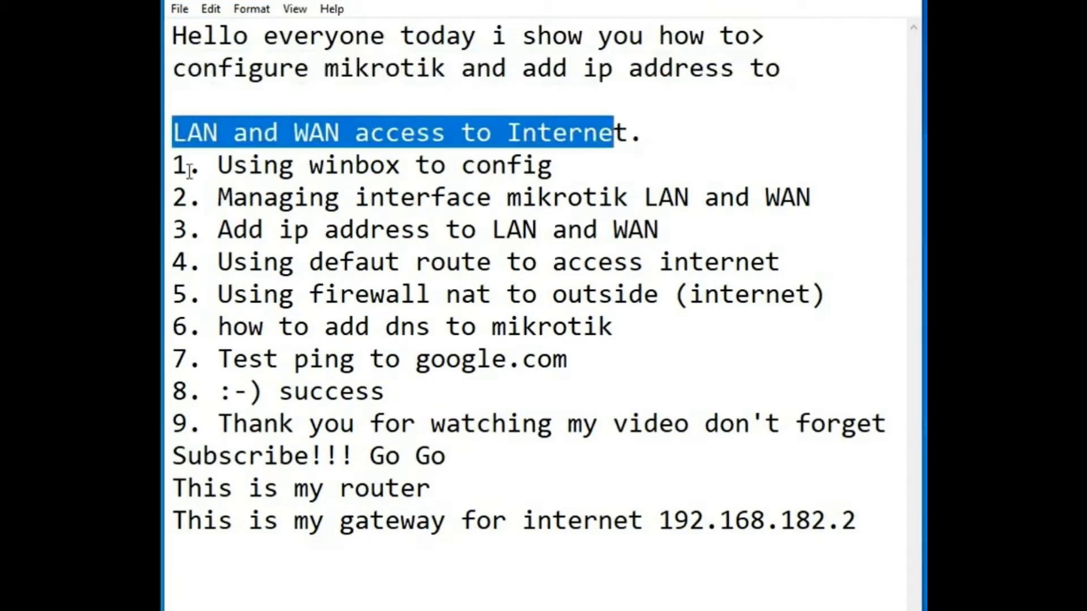
drag(173, 164, 218, 163)
drag(172, 197, 218, 197)
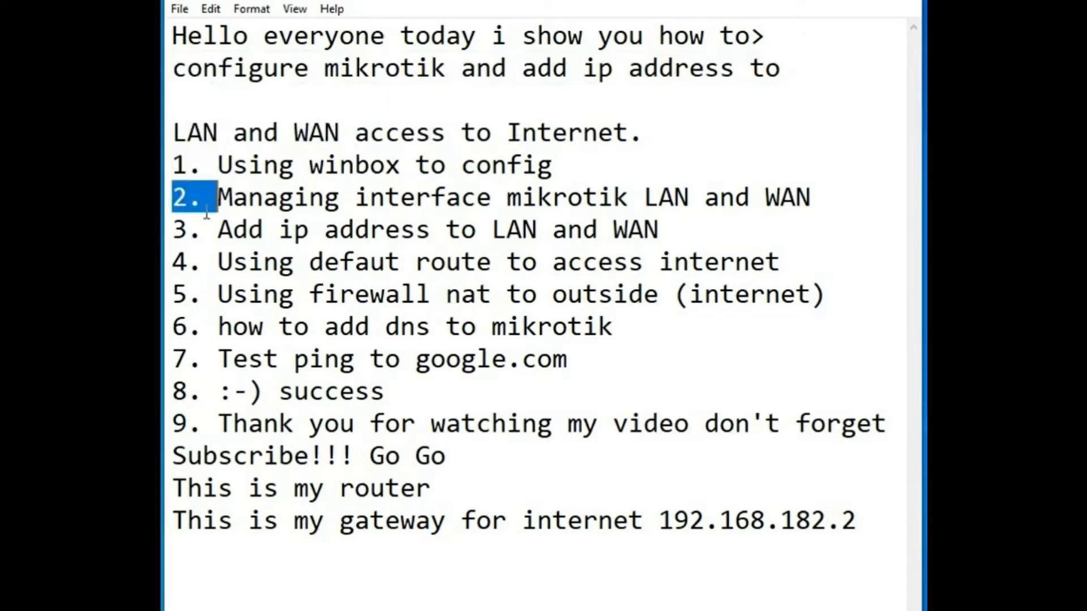
drag(173, 229, 218, 230)
click(176, 262)
drag(175, 262, 219, 423)
click(173, 294)
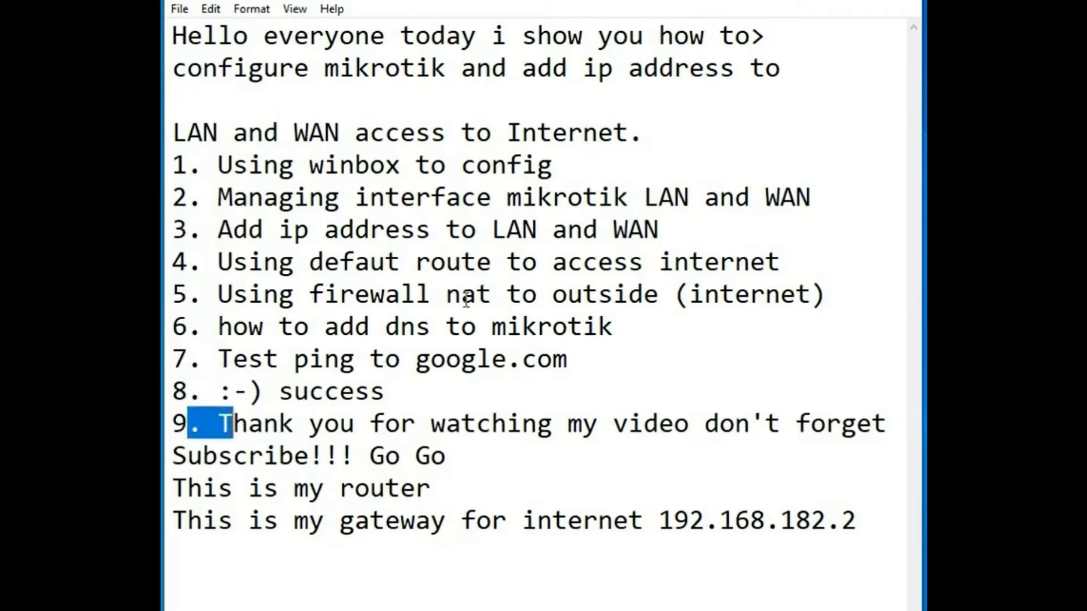
click(463, 294)
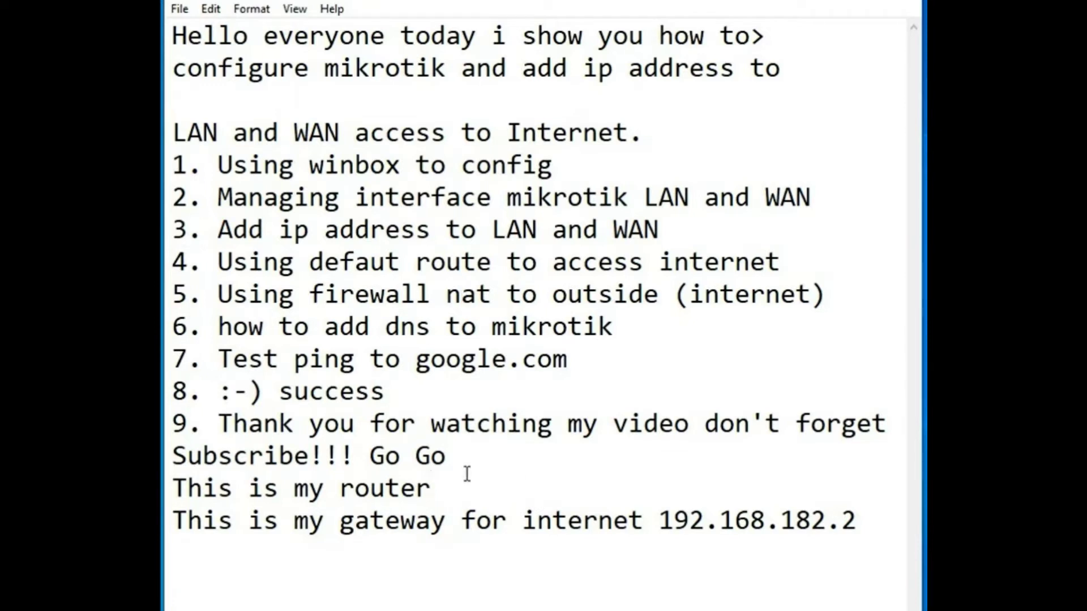
drag(203, 424, 530, 455)
click(562, 462)
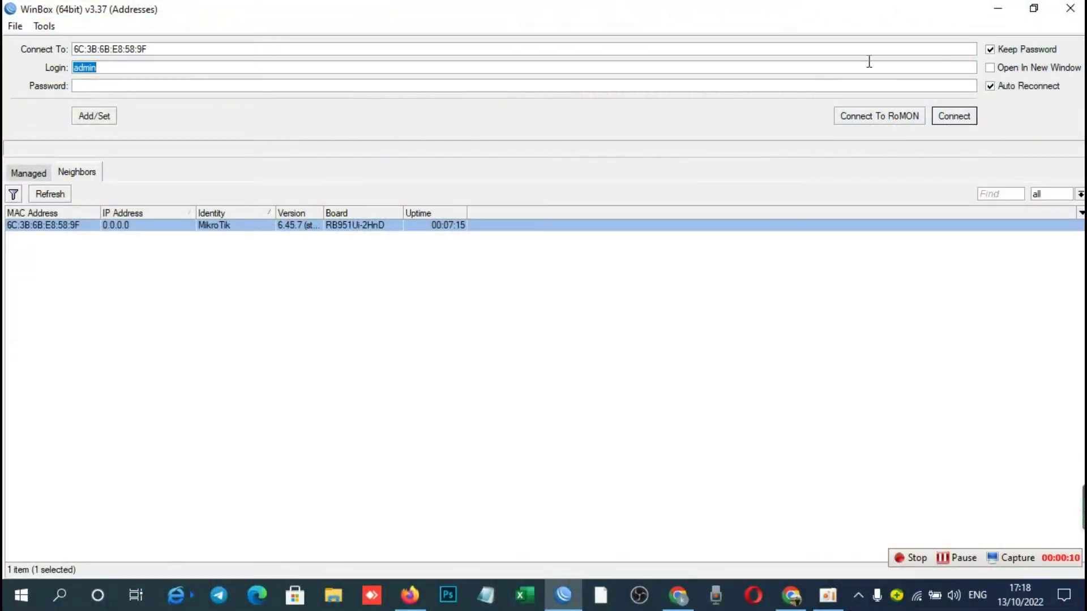
Step: In WinBox, connect to the discovered MikroTik router as admin and open its IP address list
click(965, 119)
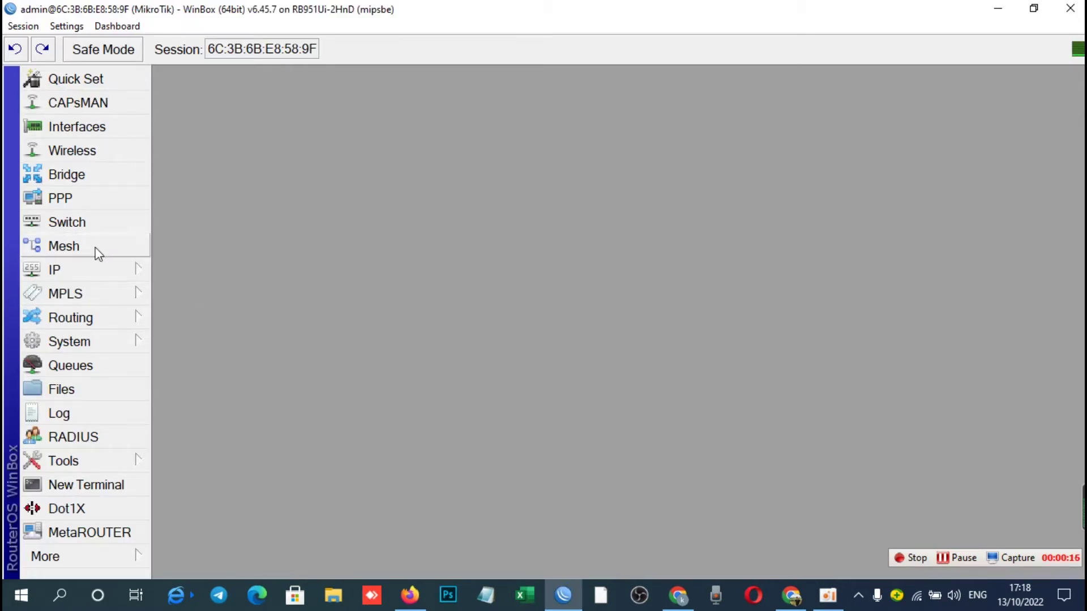
click(102, 280)
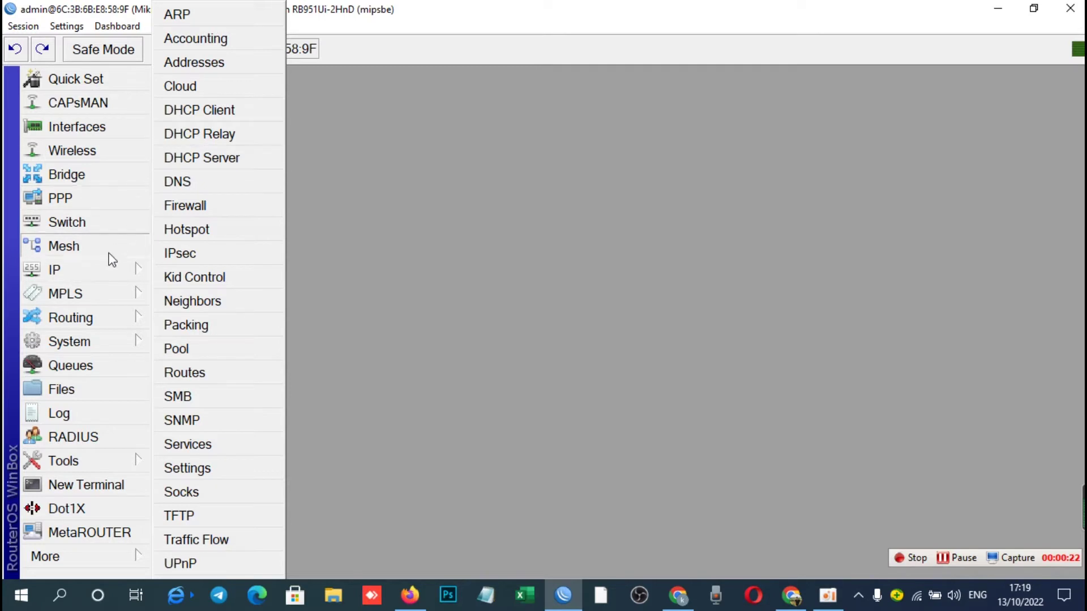
click(190, 65)
drag(591, 174, 507, 112)
Step: Add the LAN address 192.168.1.1/24 on the bridge1_LAN interface
click(399, 138)
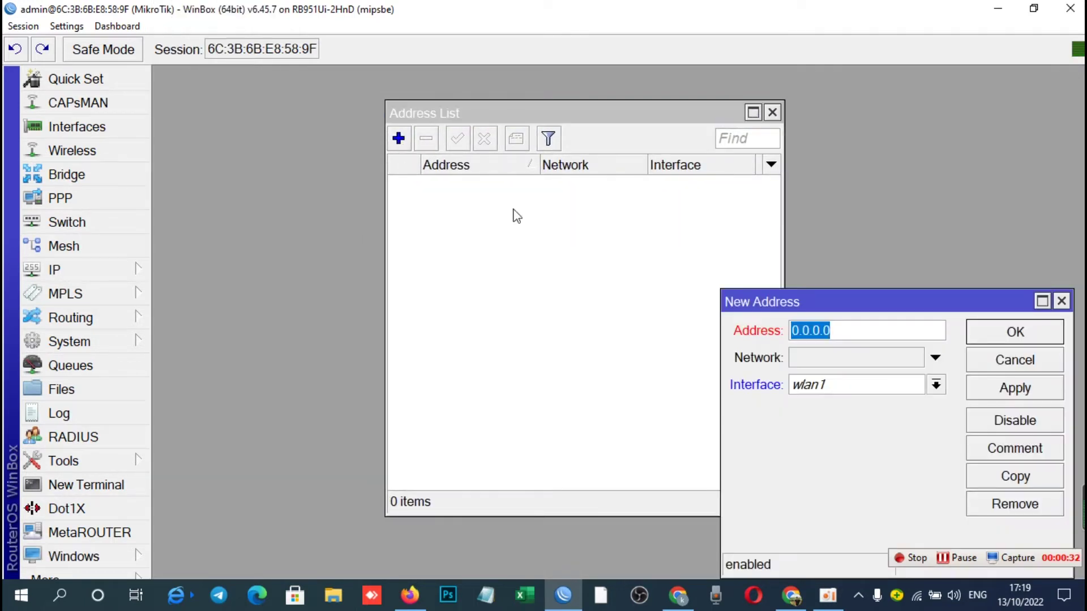
drag(907, 302, 562, 184)
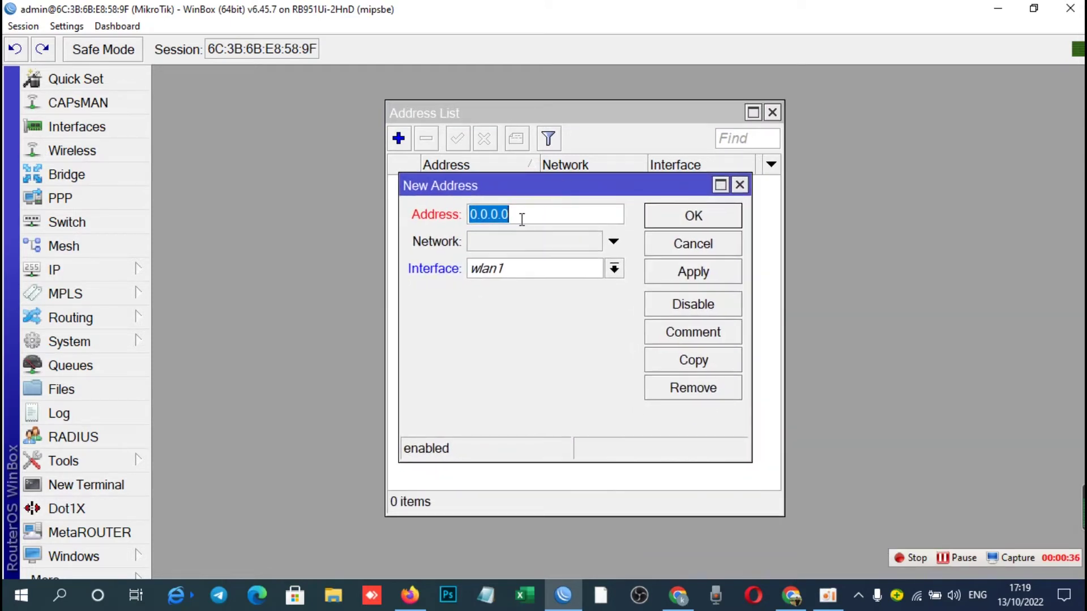
key(BackSpace)
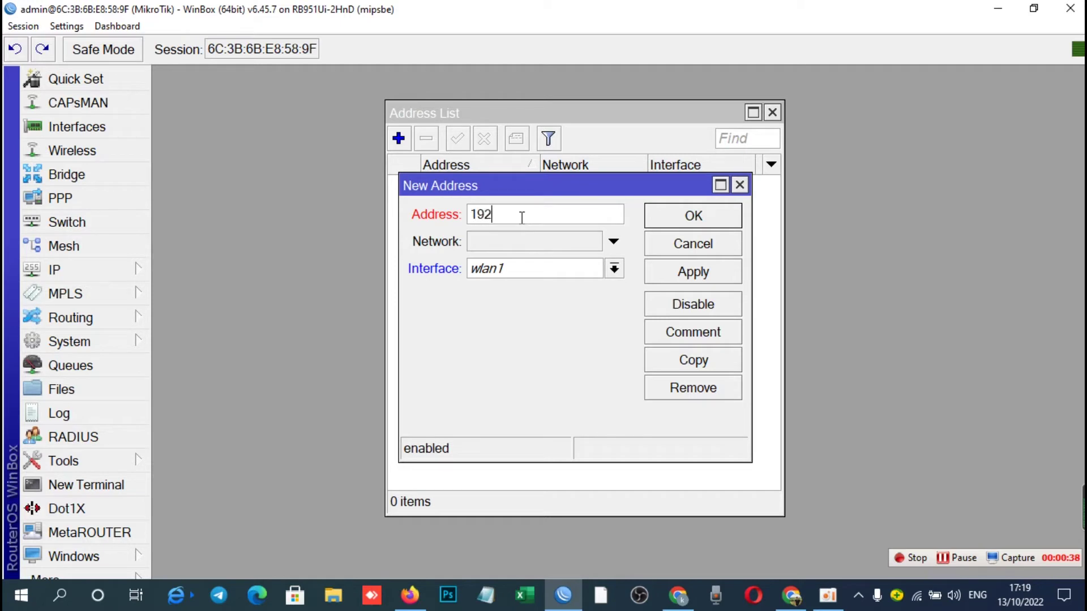
text(192.168.1.1/24)
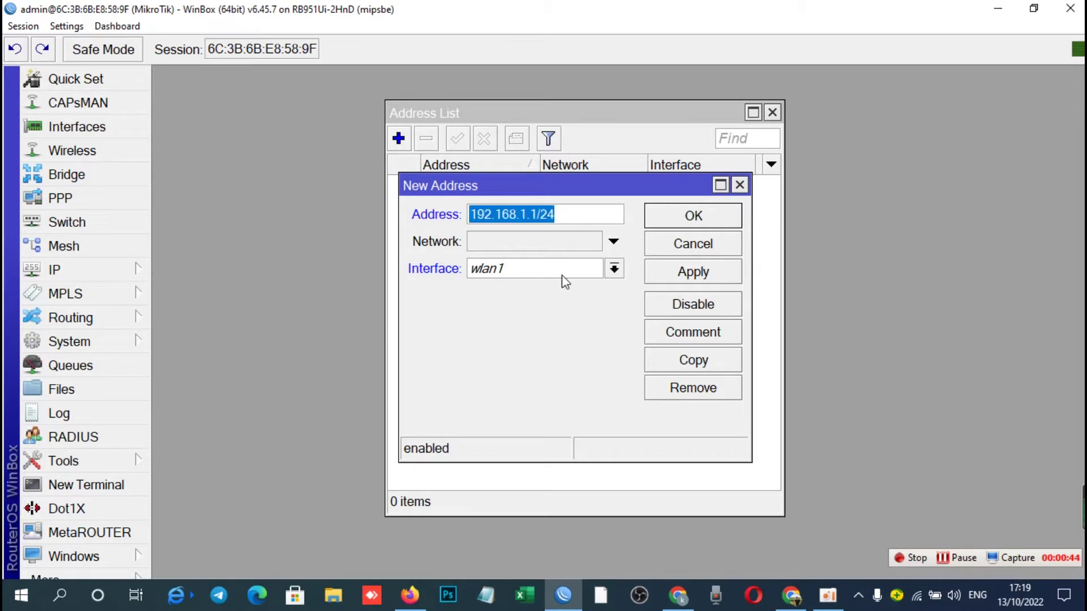
click(614, 268)
click(535, 289)
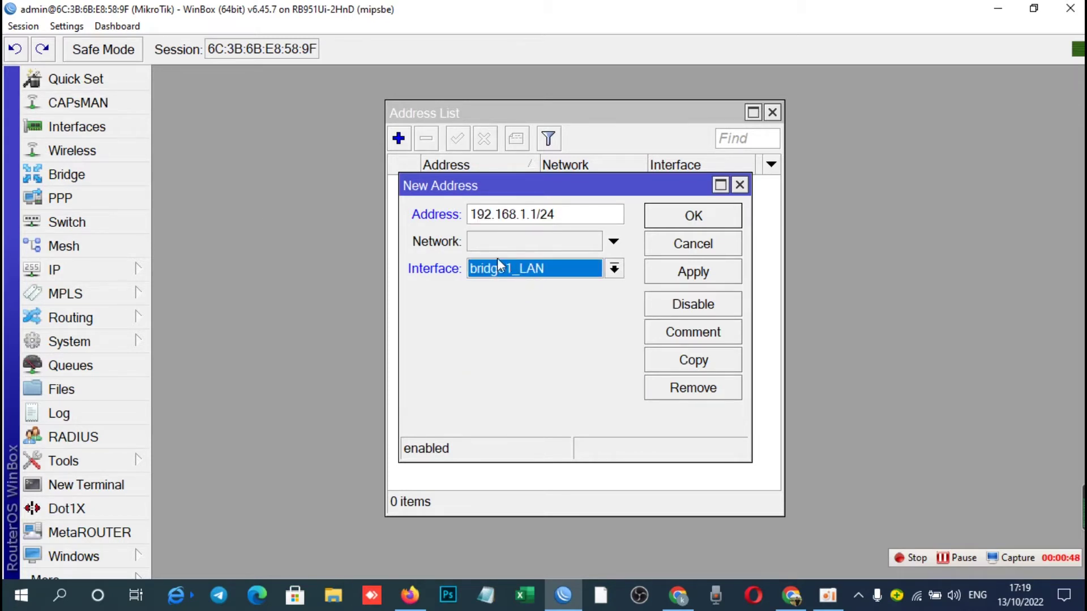
click(694, 272)
double_click(562, 250)
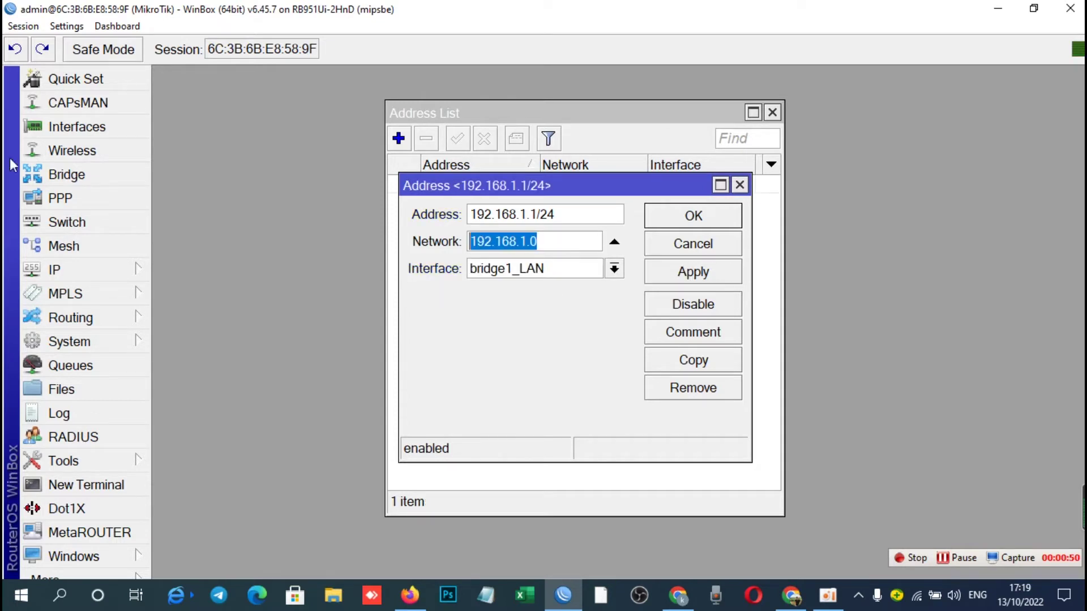
click(702, 220)
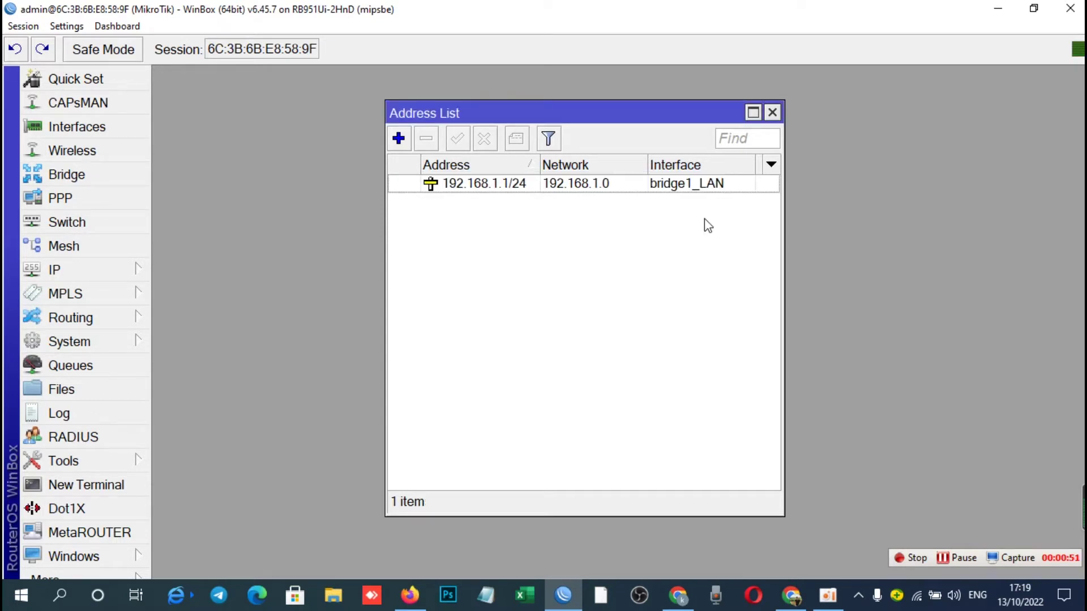
Step: Start a second address entry for the WAN and set its address to 110.74.217.130/28
click(395, 142)
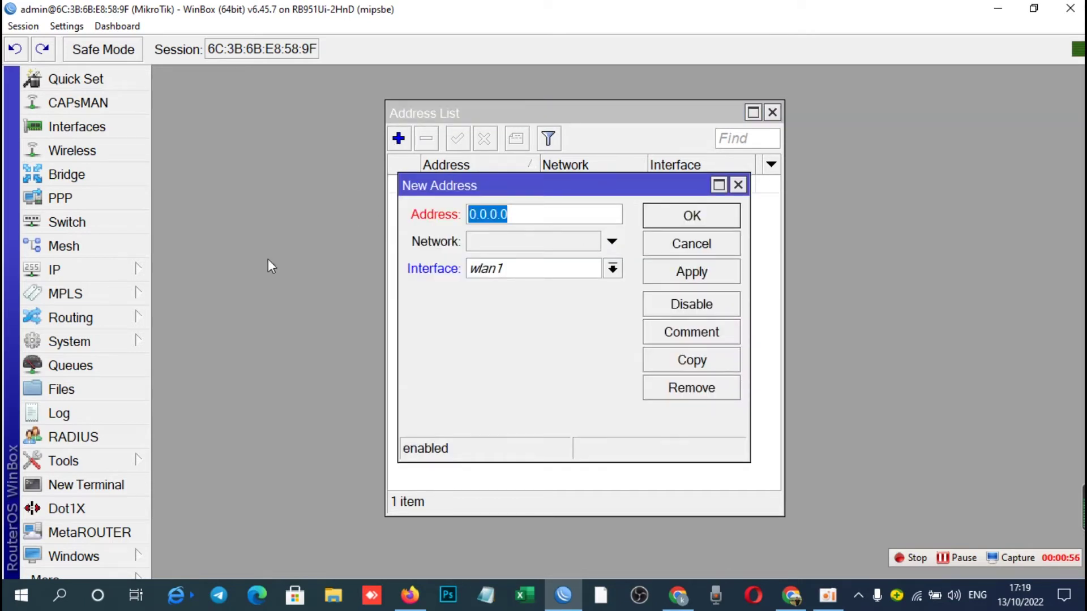
key(BackSpace)
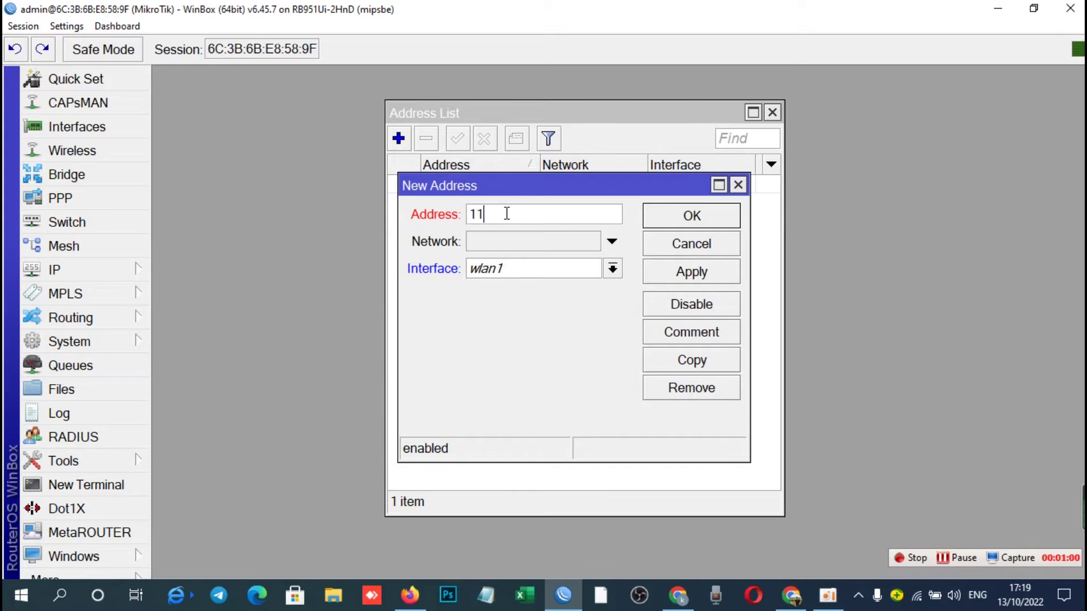
text(110.74.)
key(BackSpace)
text(.217)
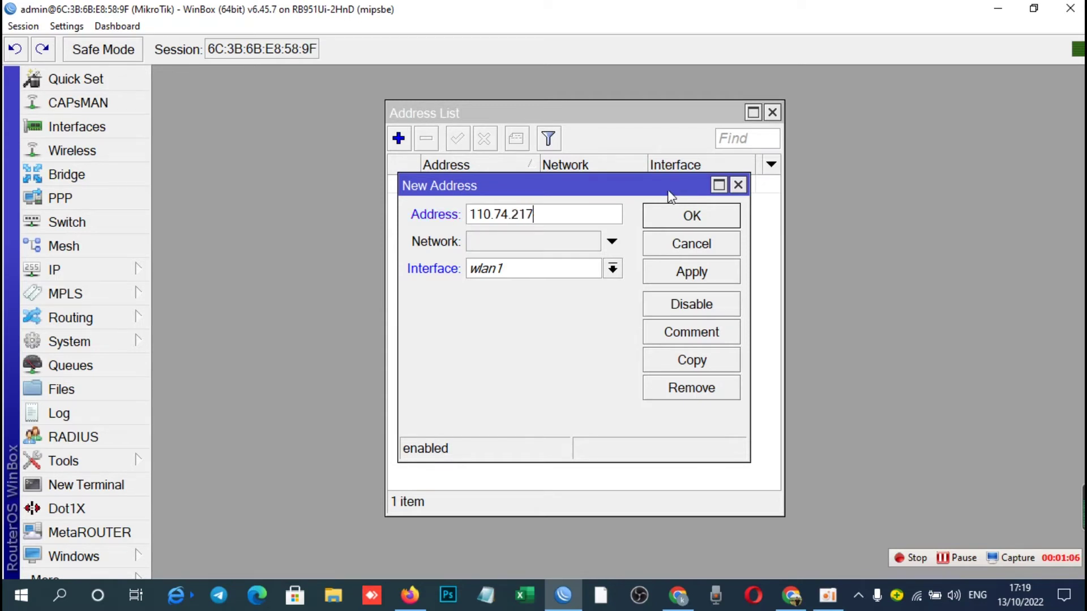
text(.130.67)
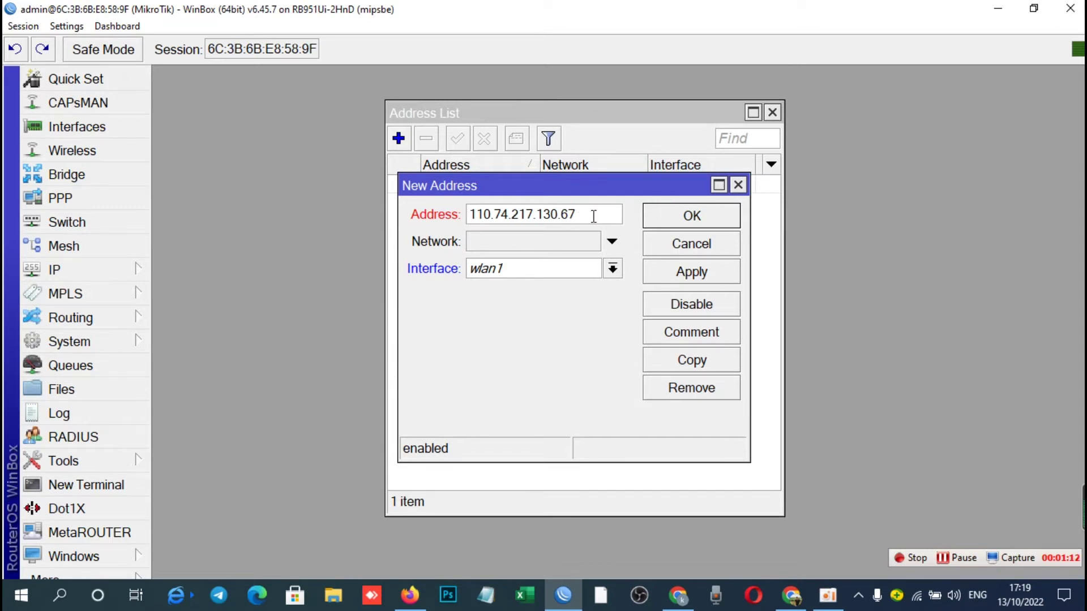
key(BackSpace)
key(BackSpace)
text(/67)
text(2)
Step: Assign the WAN address to the ether1 interface, save it, and close the address list
click(612, 270)
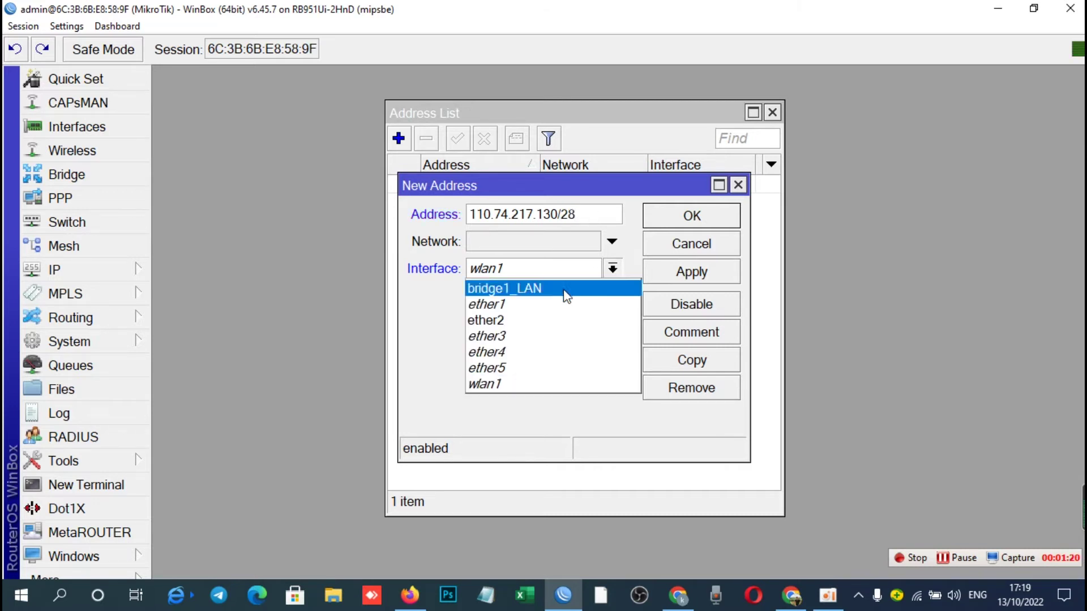
click(481, 301)
click(522, 264)
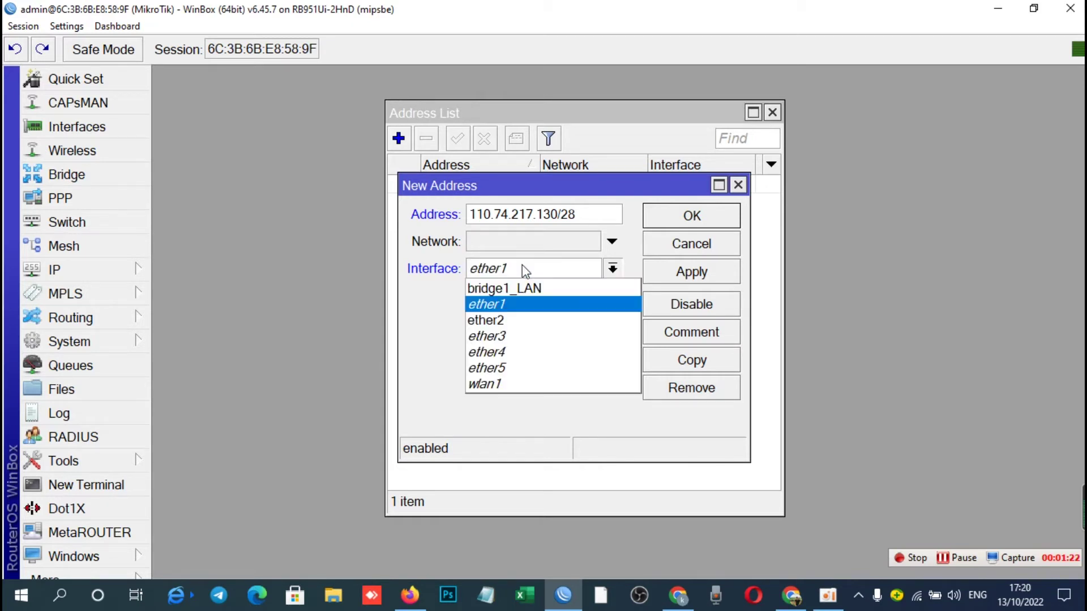
click(522, 264)
click(692, 274)
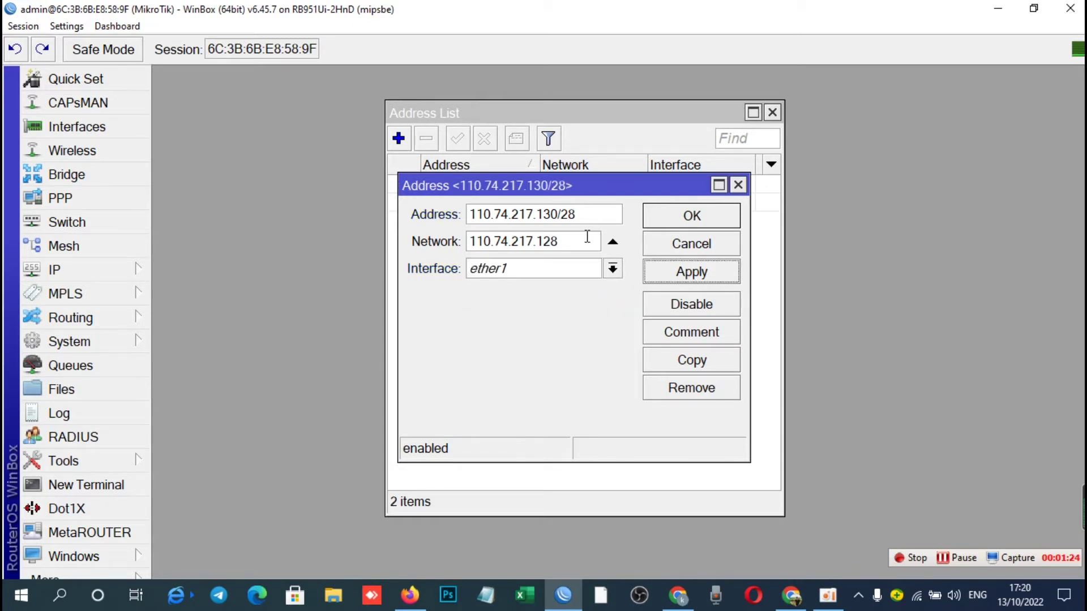
click(569, 240)
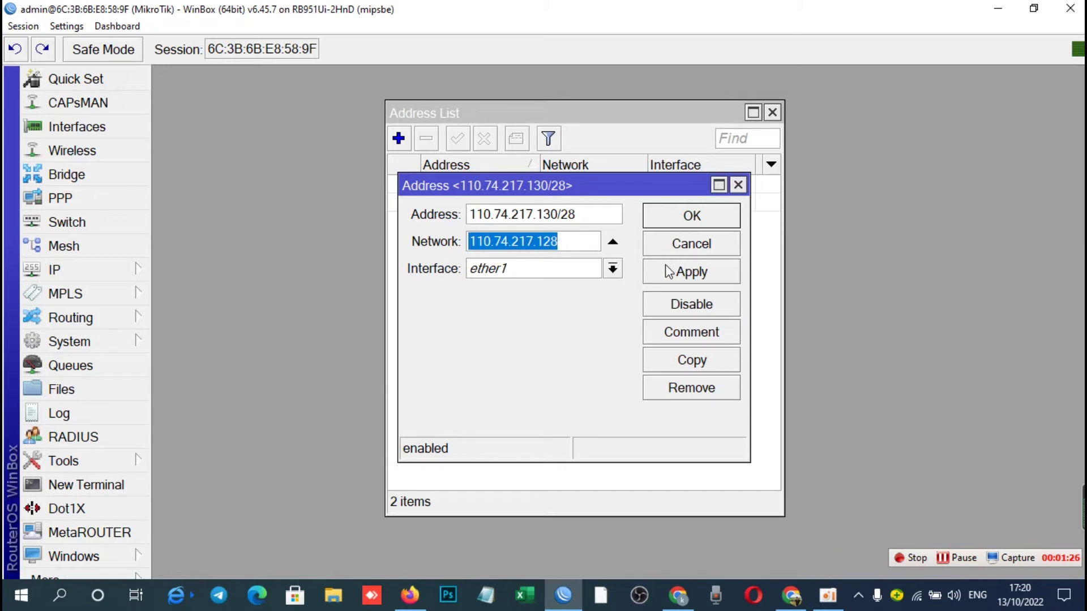
click(711, 218)
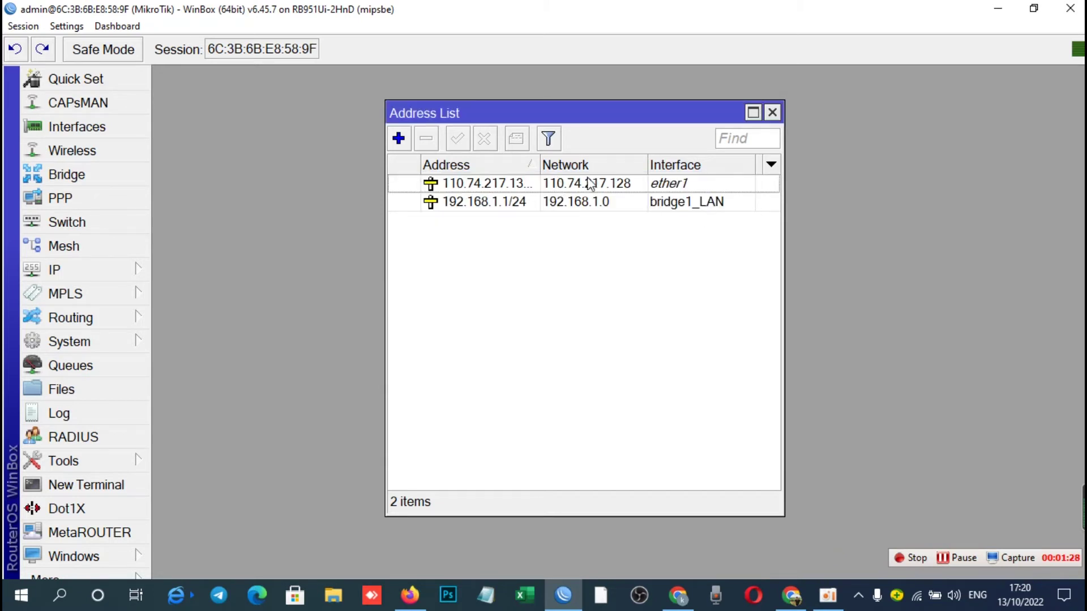
click(510, 186)
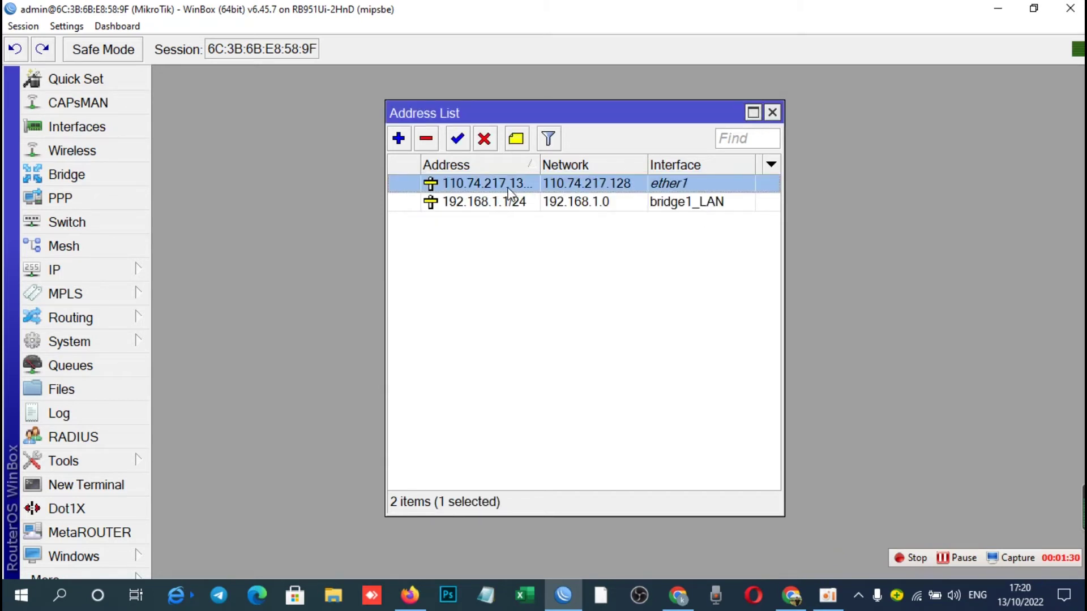
click(517, 205)
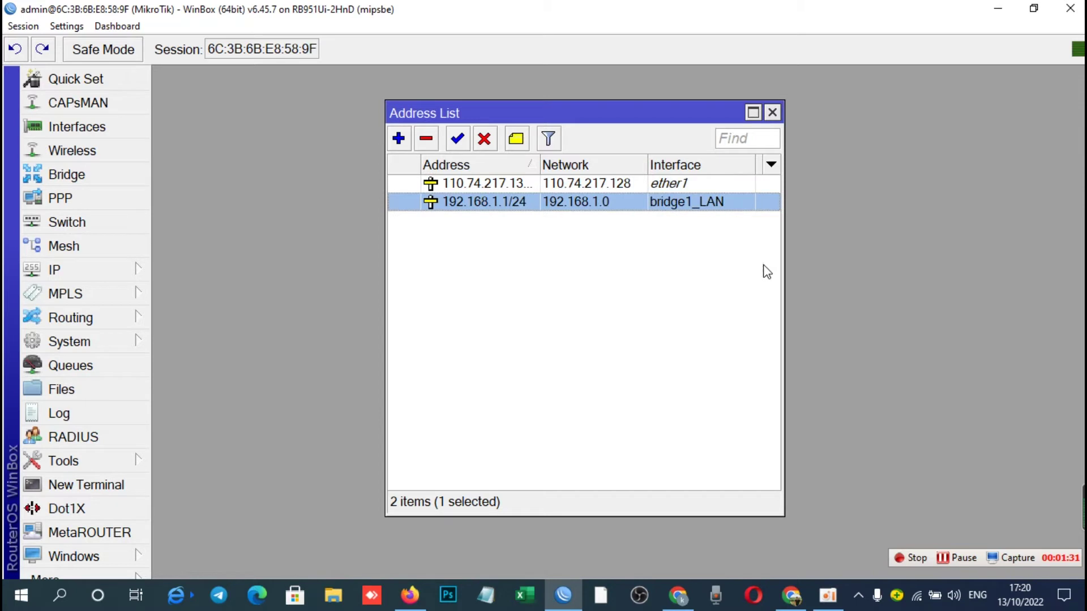
click(773, 113)
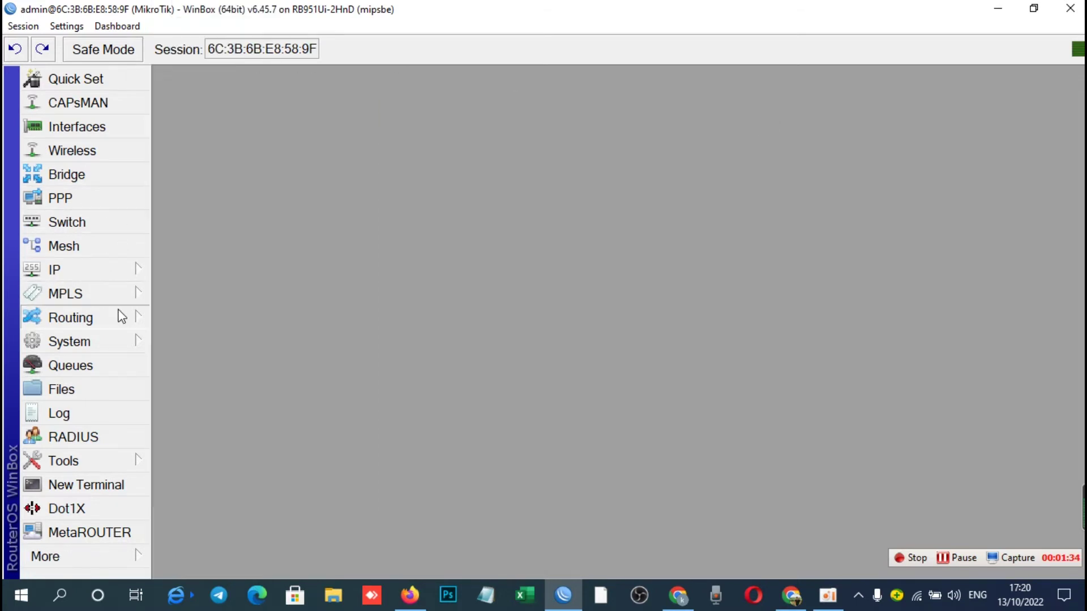
Step: Add a firewall NAT rule on the srcnat chain with the masquerade action, then close the firewall window
mouse_move(75, 272)
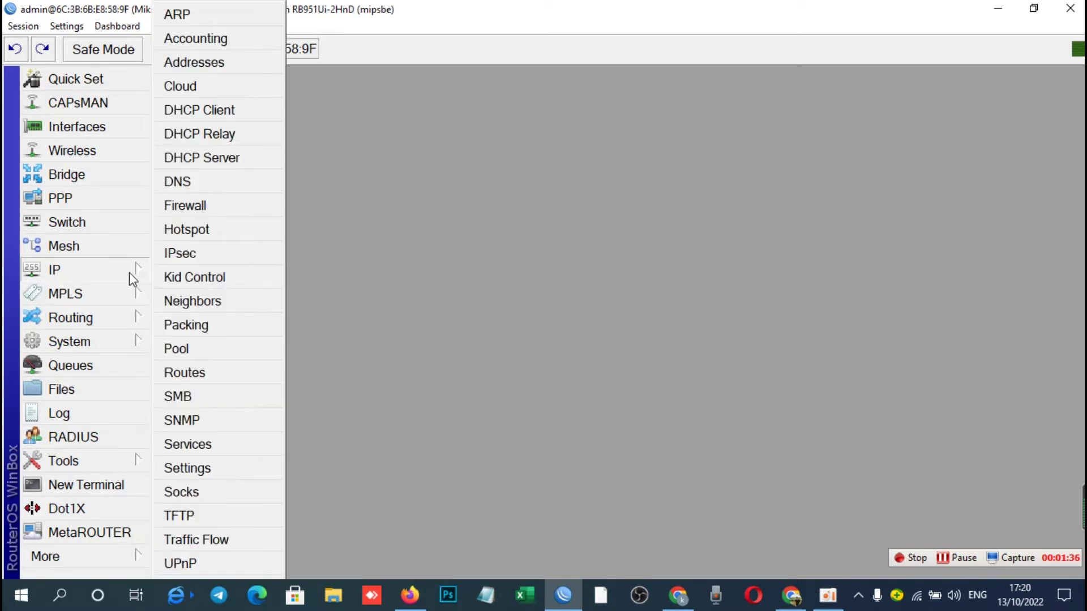
click(195, 208)
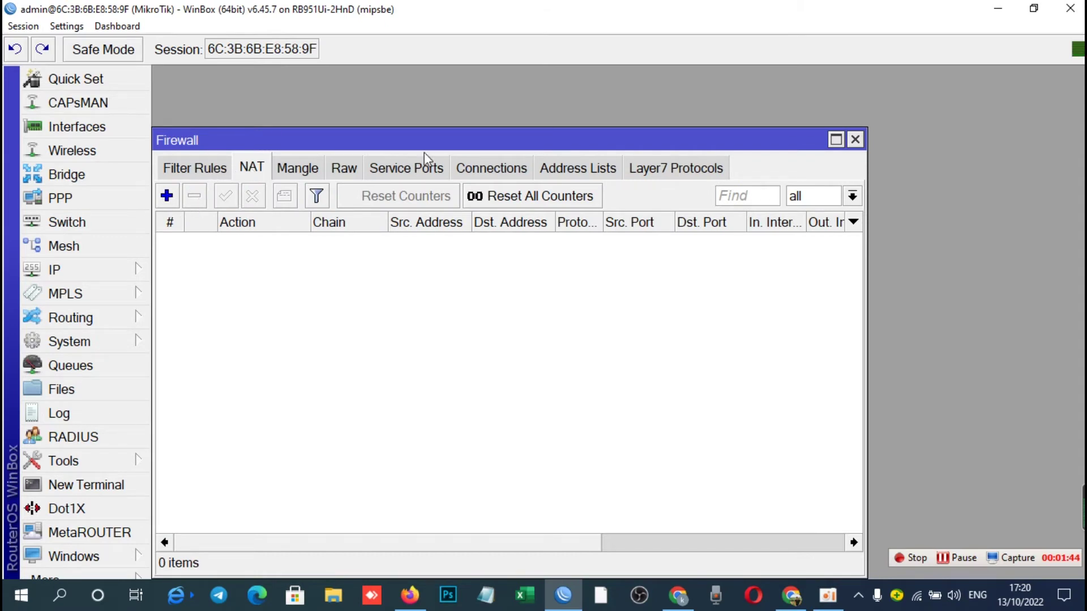
drag(477, 137, 518, 141)
click(325, 176)
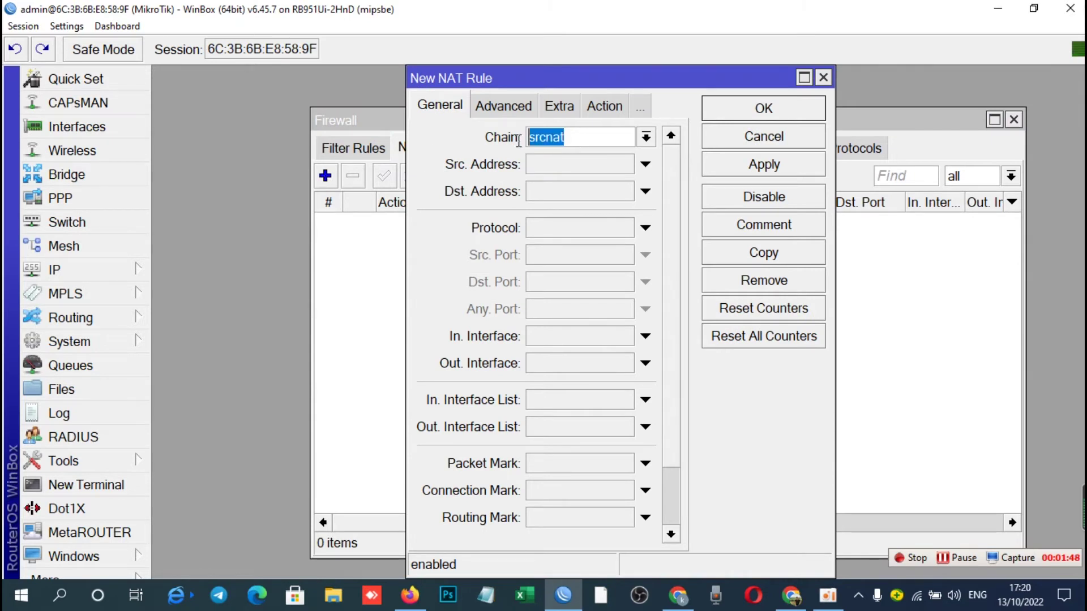
click(604, 106)
click(554, 142)
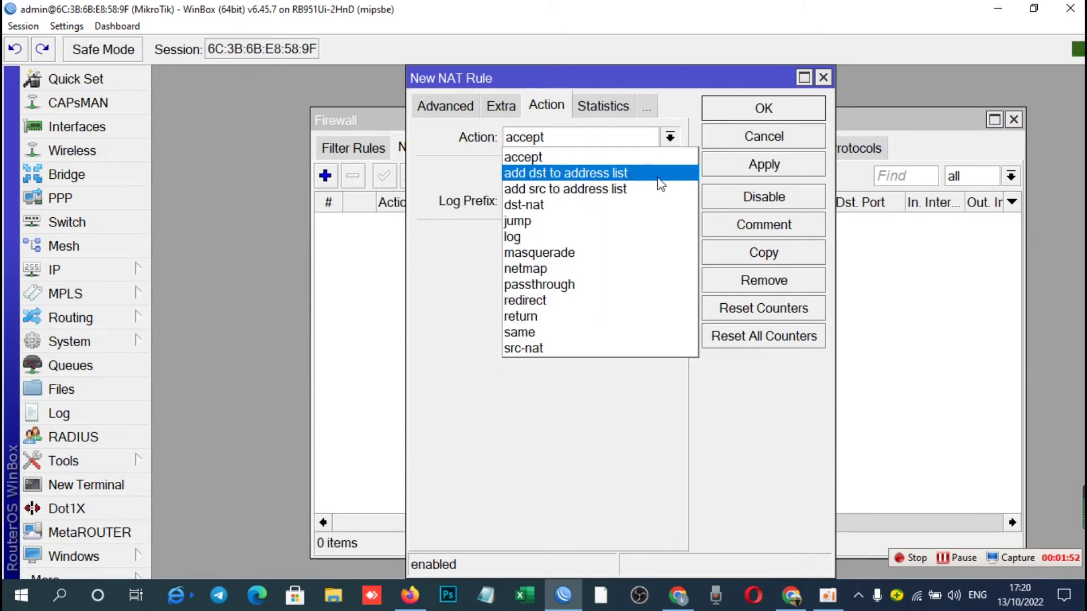
click(571, 253)
click(773, 167)
click(764, 108)
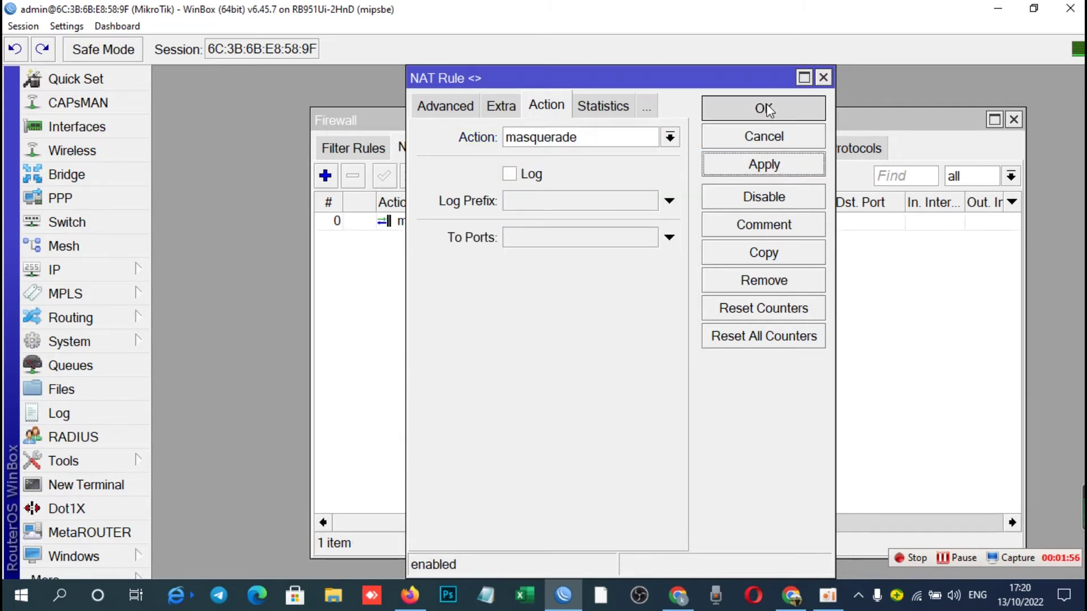
drag(469, 201, 485, 201)
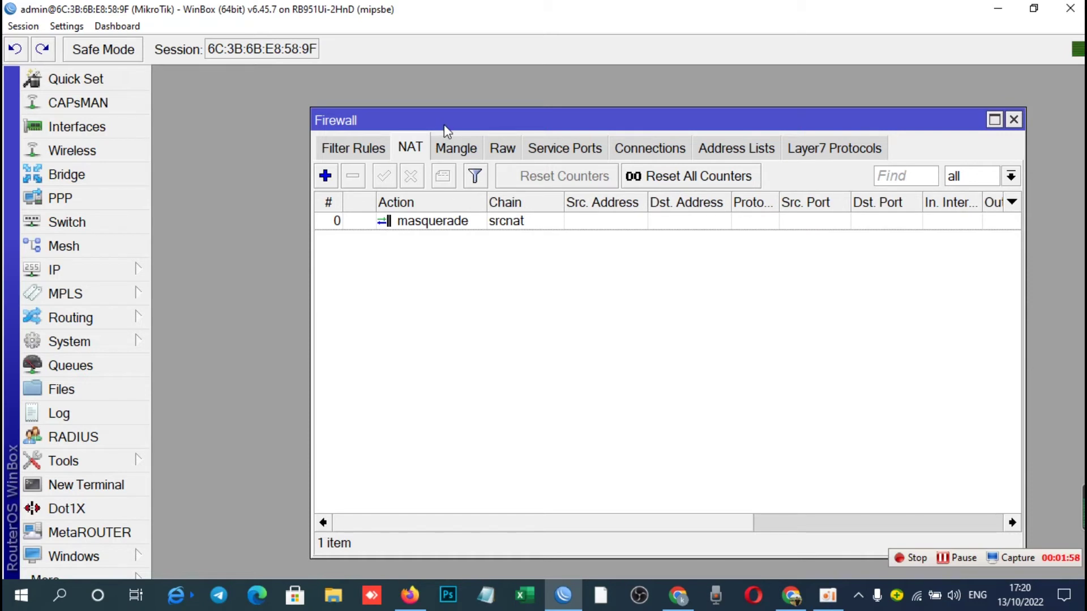
drag(444, 125, 422, 122)
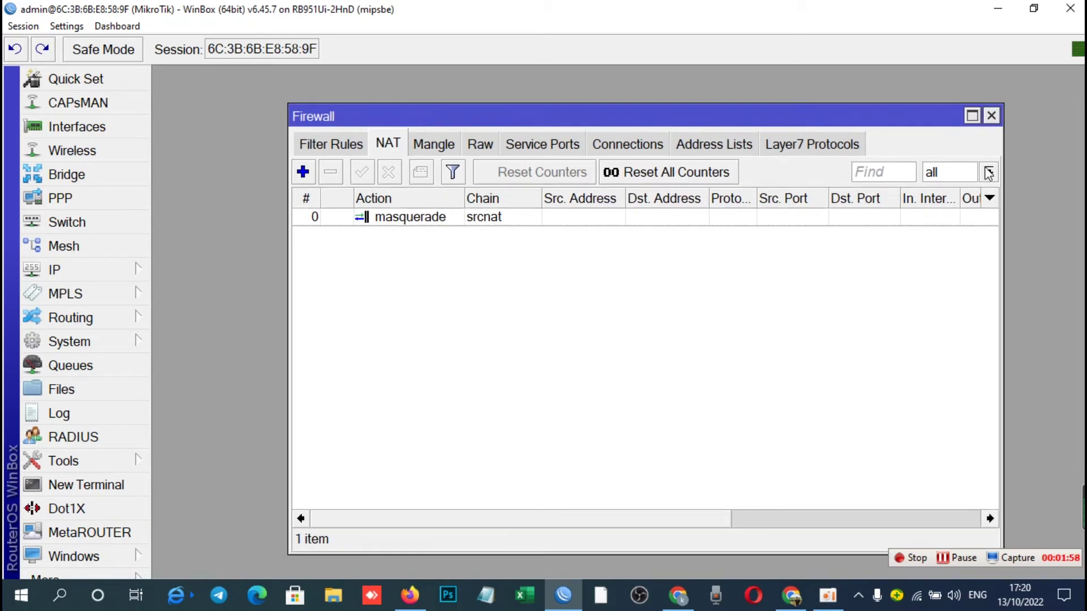
click(992, 116)
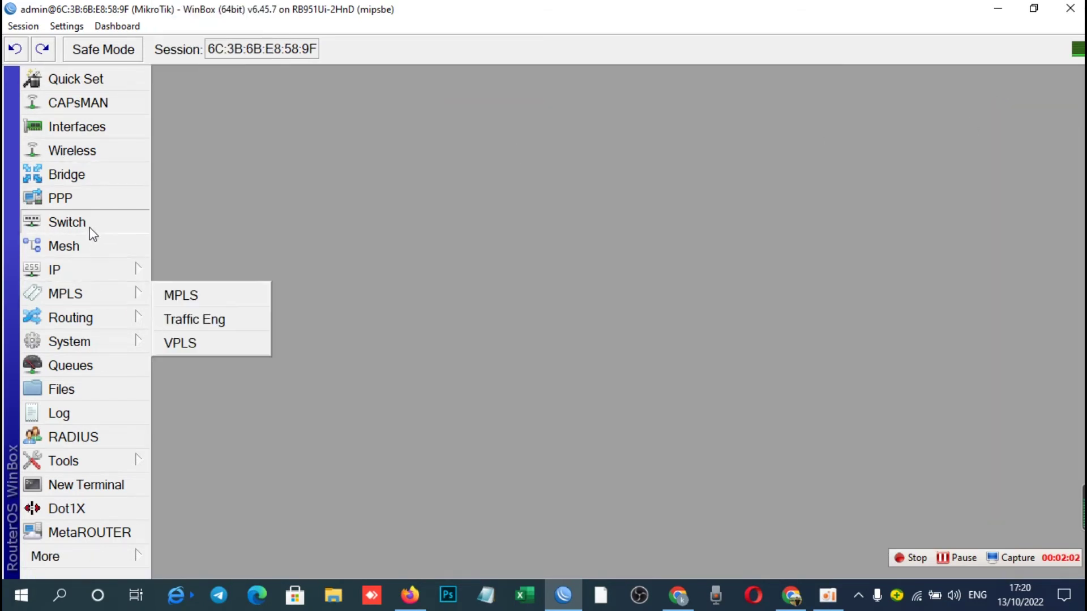
mouse_move(59, 269)
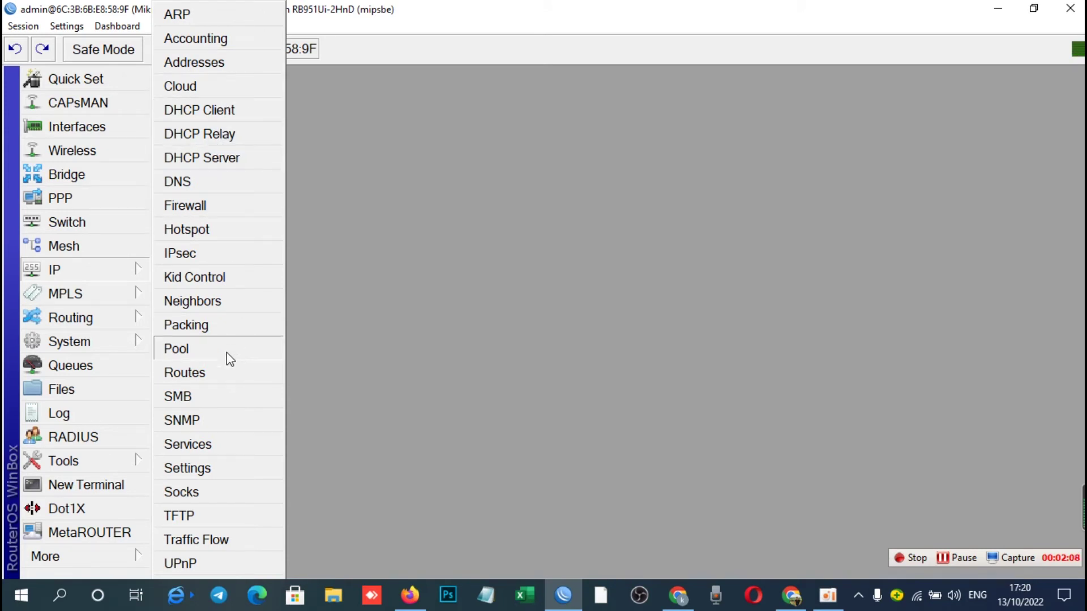
click(227, 161)
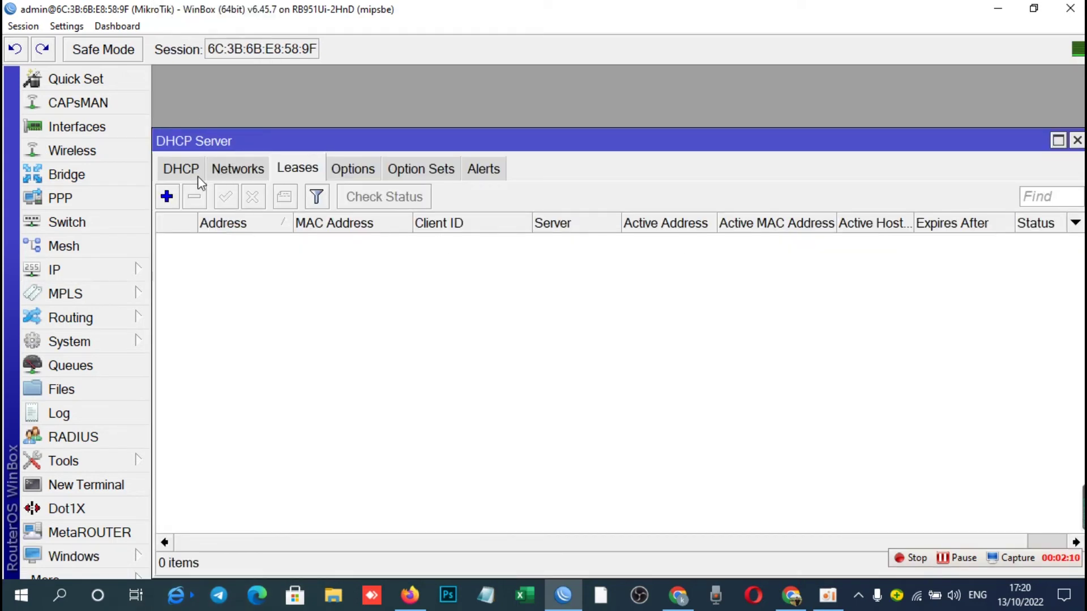
click(1076, 141)
Step: Start the DHCP server setup wizard and select bridge1_LAN as the DHCP server interface
click(77, 265)
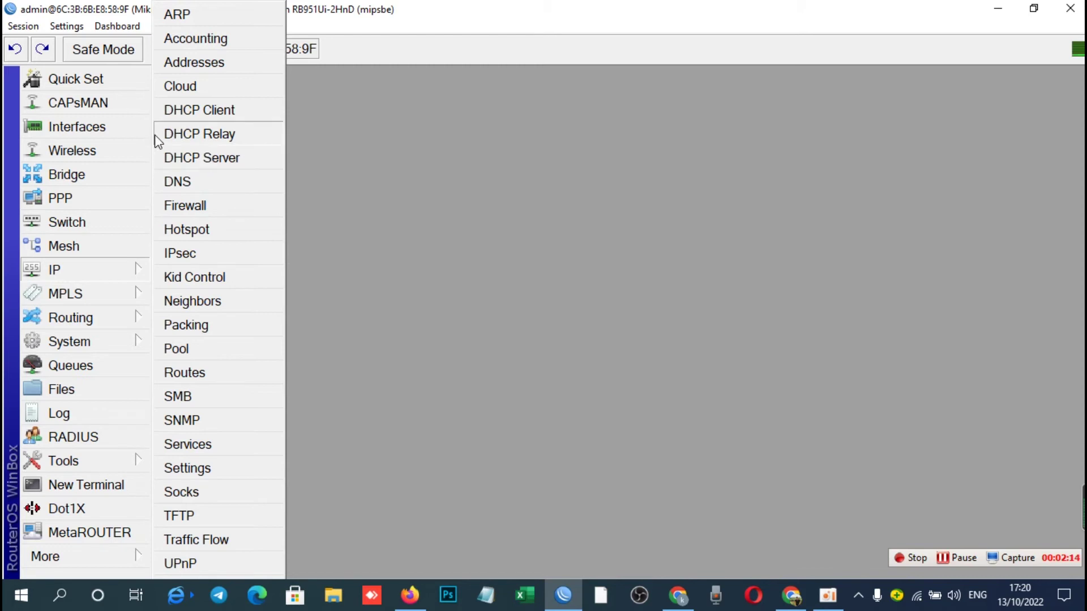
click(238, 166)
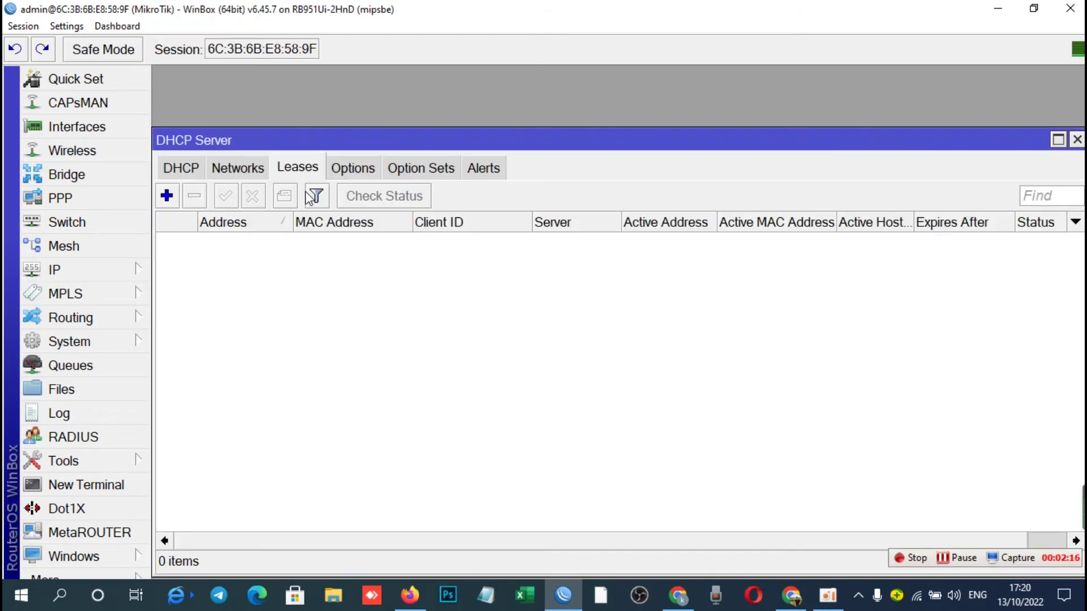
click(242, 172)
click(183, 168)
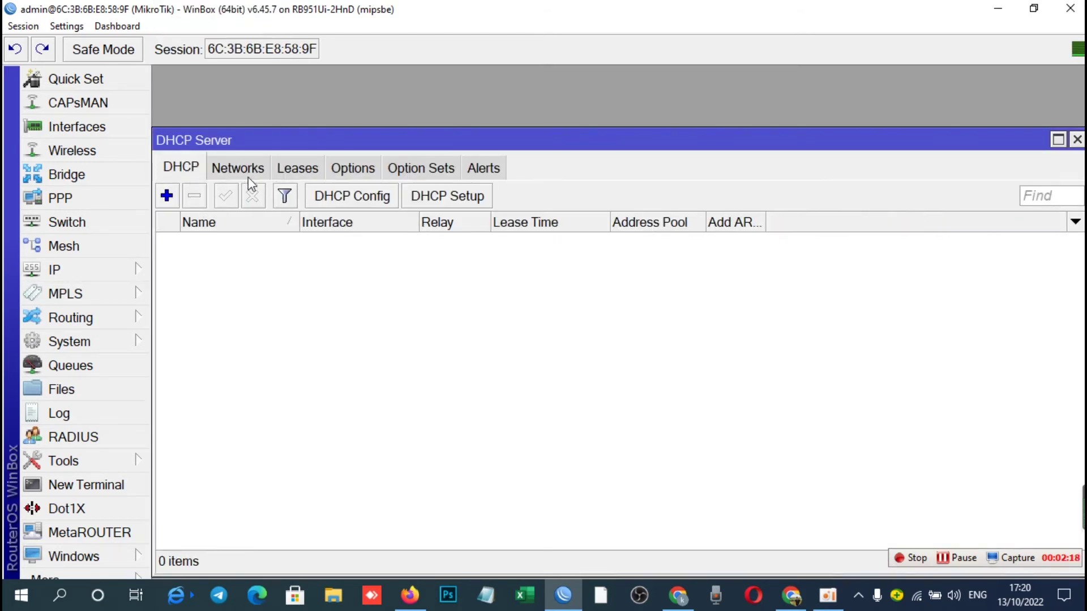
click(424, 196)
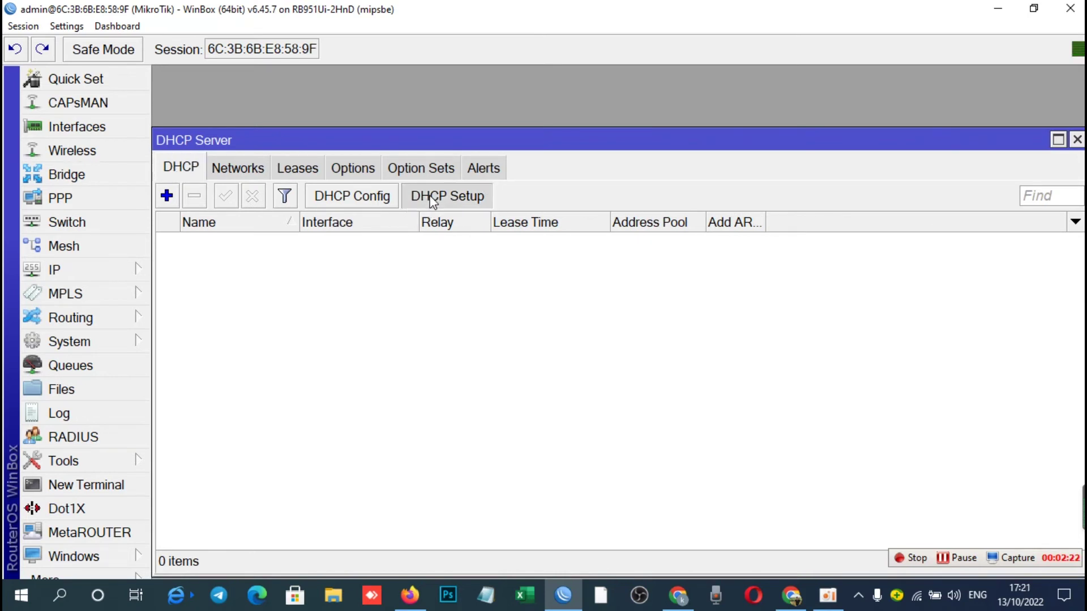
click(627, 319)
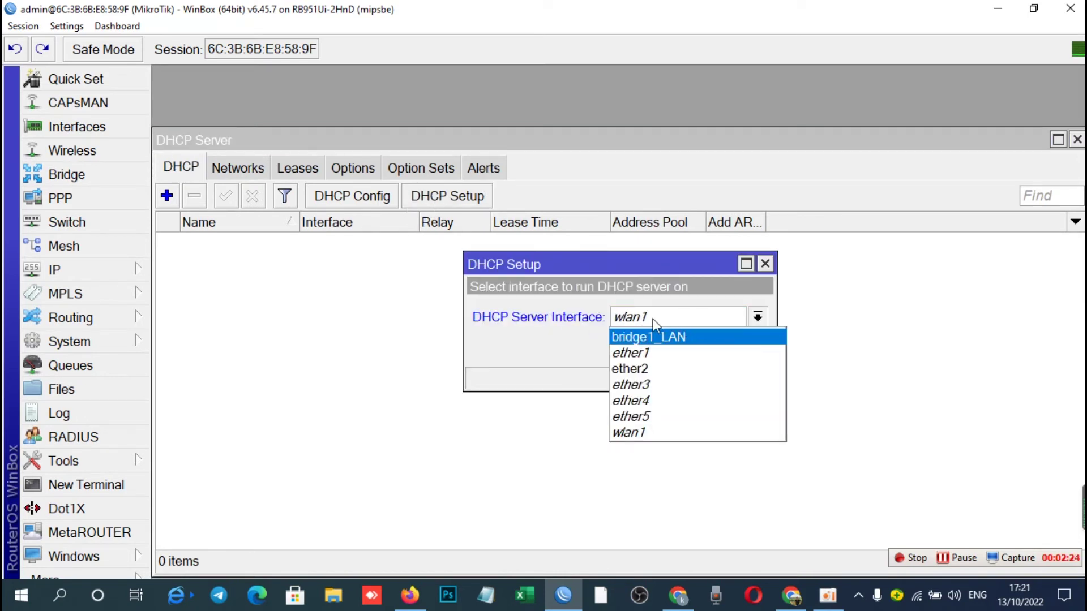
click(652, 316)
click(696, 324)
click(701, 337)
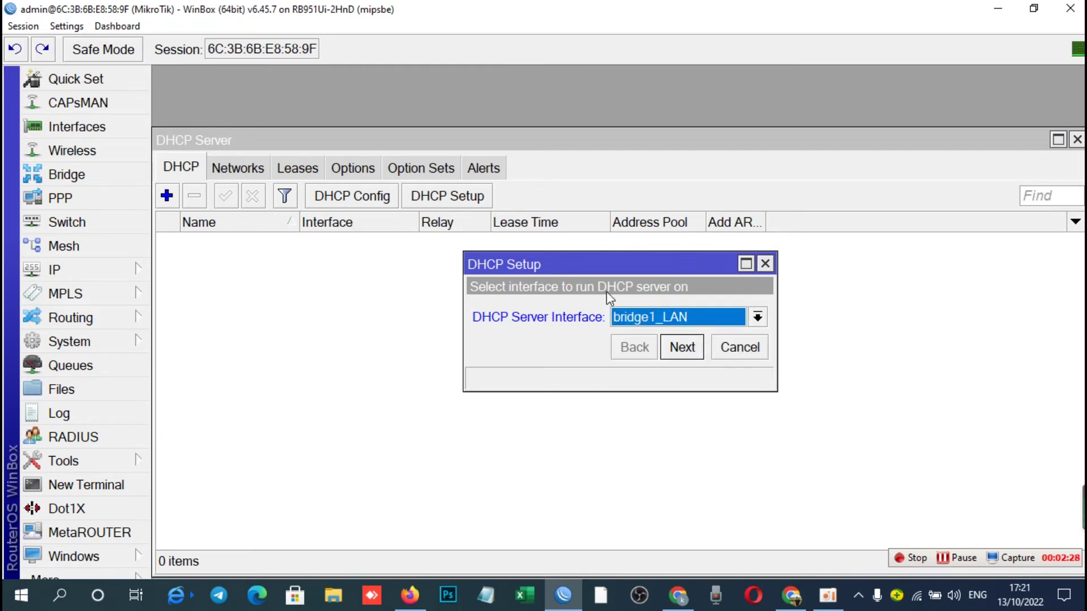
click(682, 347)
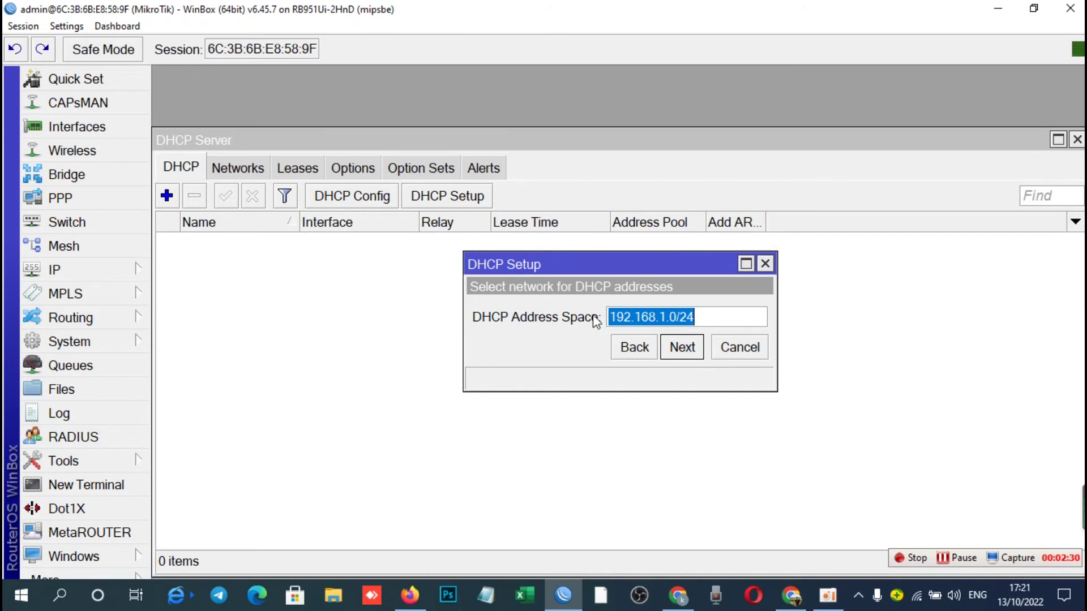
Step: Accept the 192.168.1.0/24 DHCP address space, the proposed gateway, and the address pool 192.168.1.2-192.168.1.254
click(682, 347)
click(682, 347)
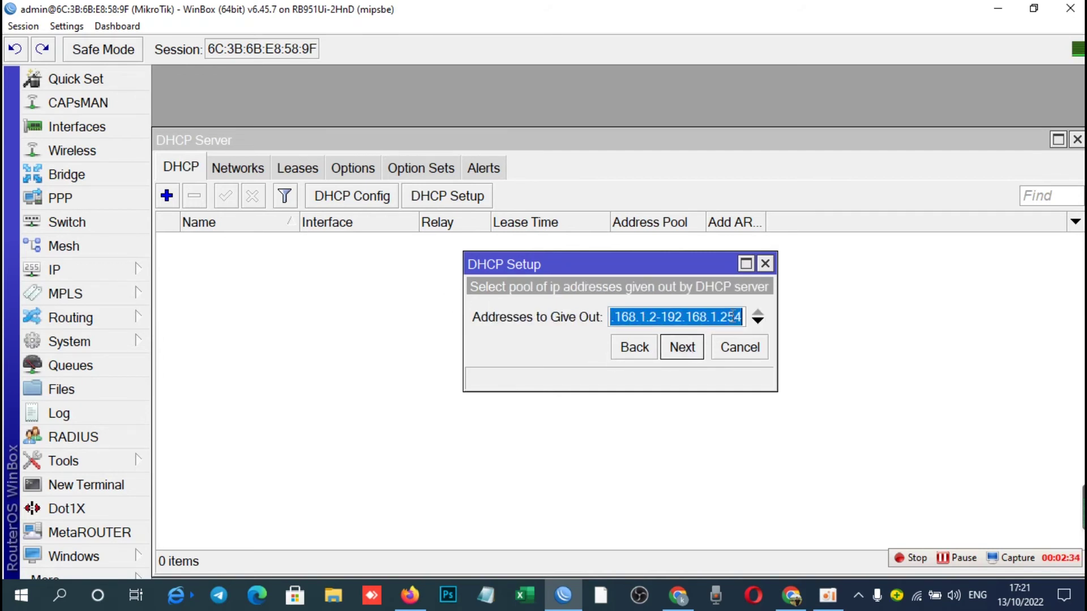
click(682, 347)
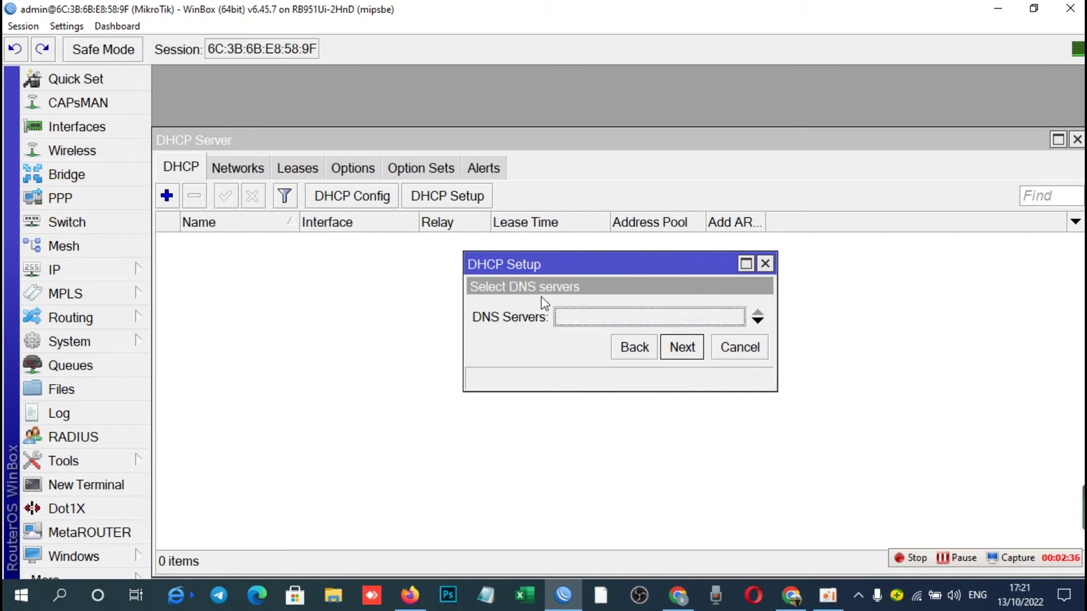
Step: Set the DHCP DNS servers to 8.8.8.8 and 8.8.4.4, and finish the setup with a 00:10:00 lease time
key(BackSpace)
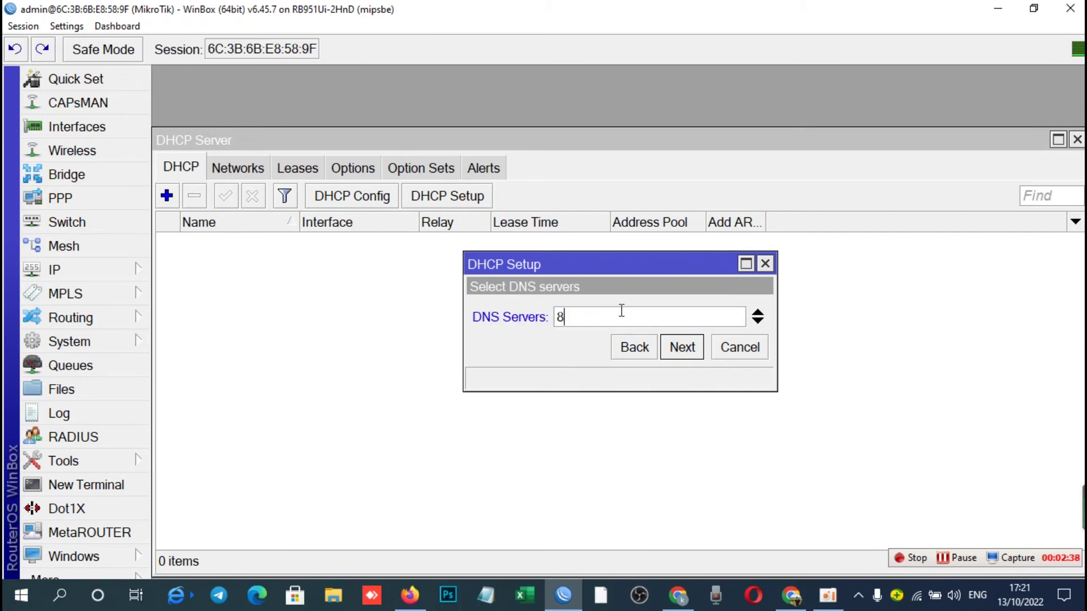
click(758, 318)
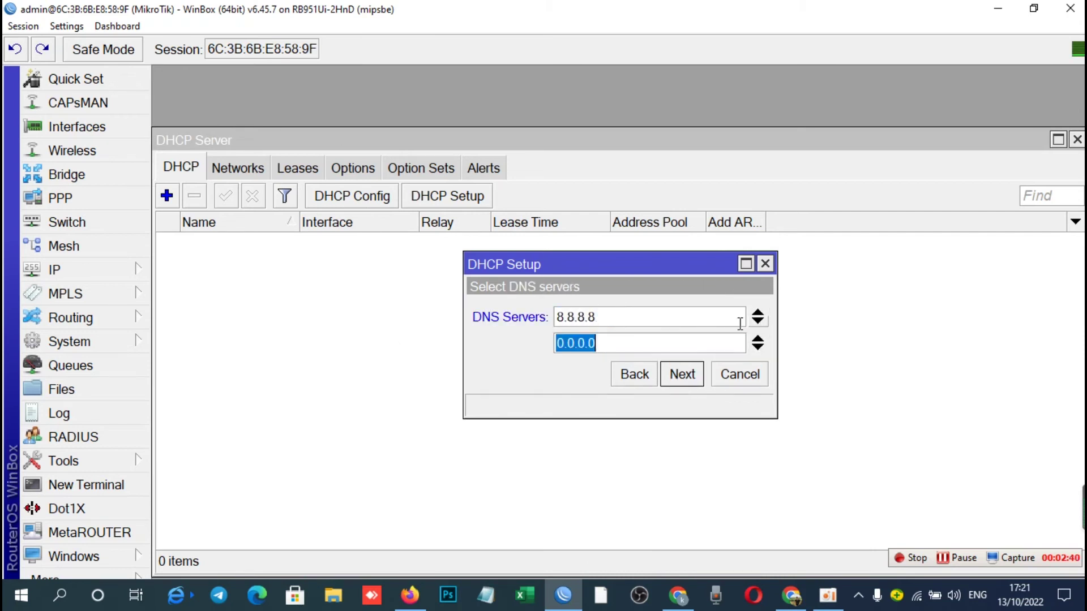
key(BackSpace)
text(8.8.8)
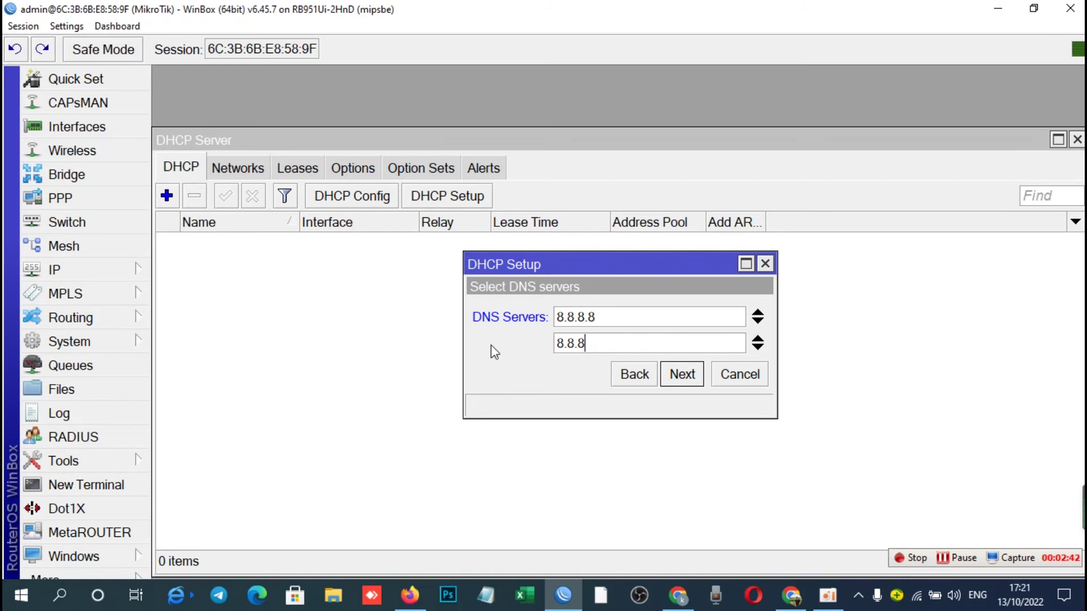
key(BackSpace)
text(4.4)
click(681, 375)
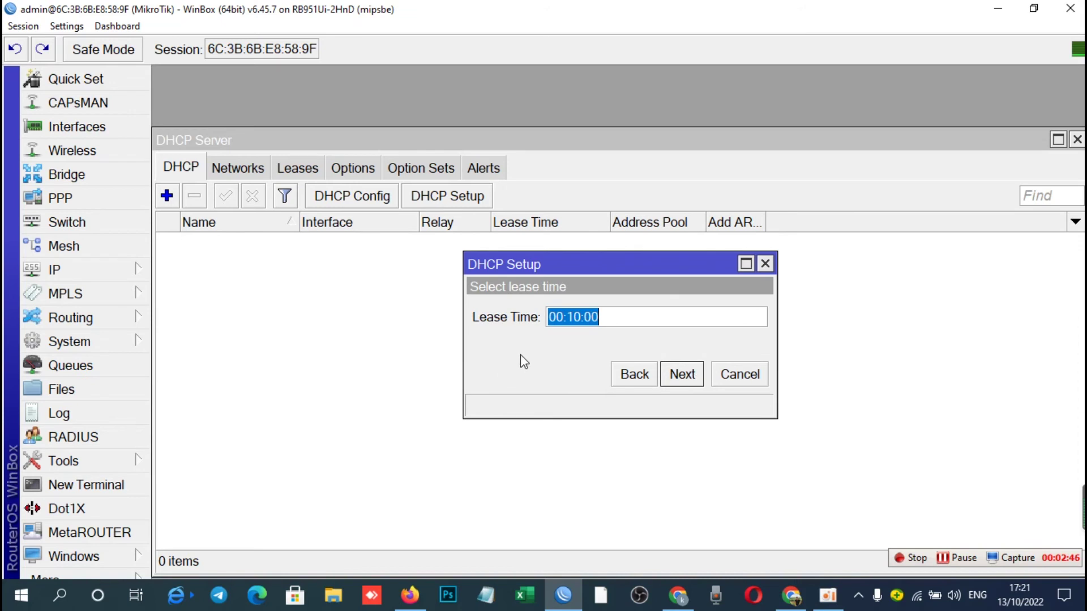
click(681, 374)
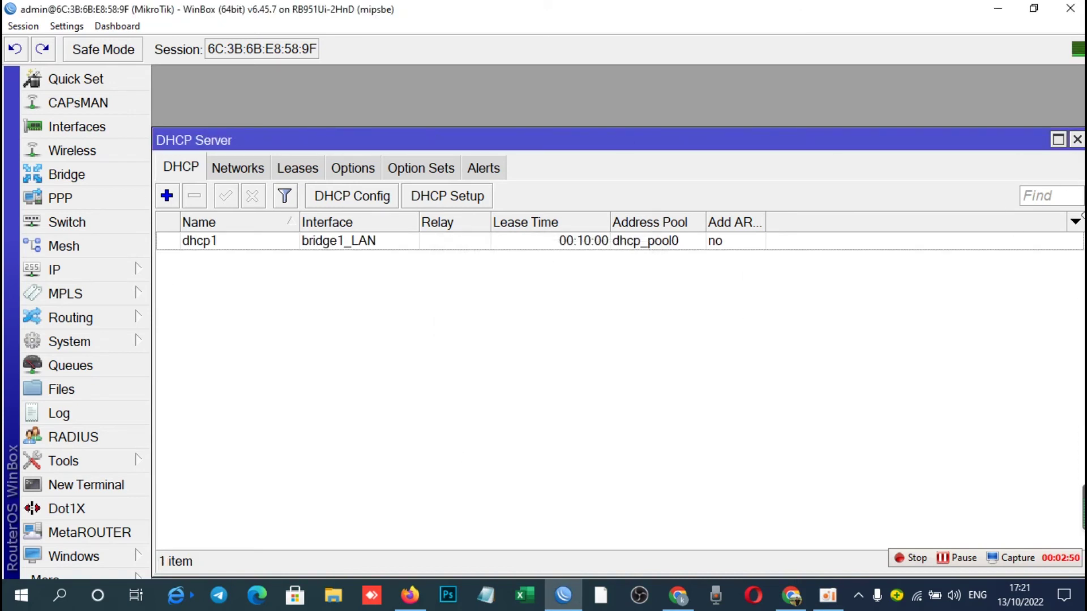
click(1077, 142)
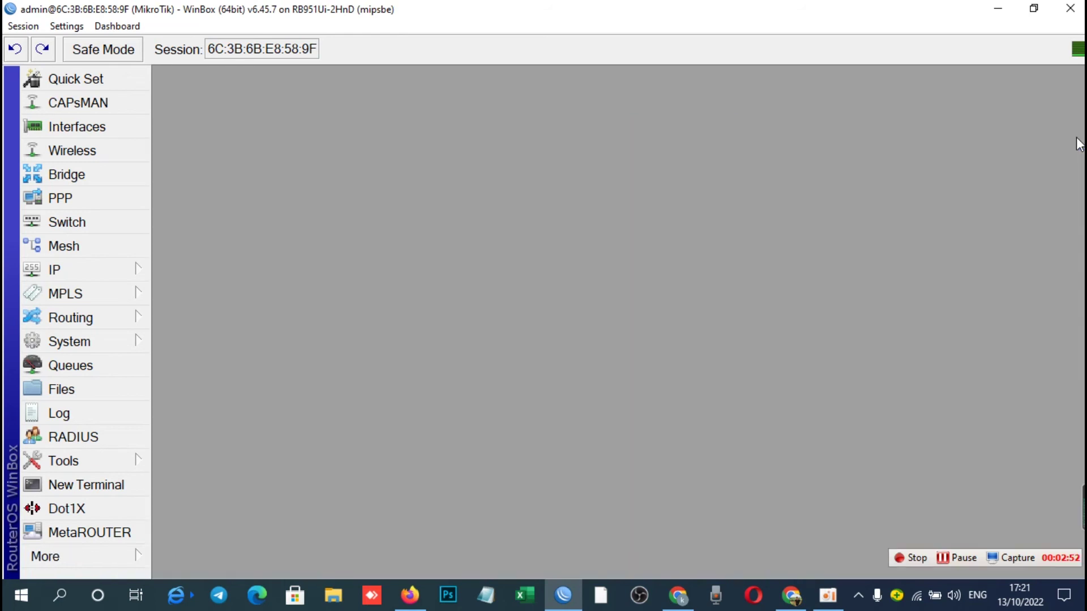
Step: Add a default route for destination 0.0.0.0/0 with gateway 110.74.217.129, then close the route list
click(68, 271)
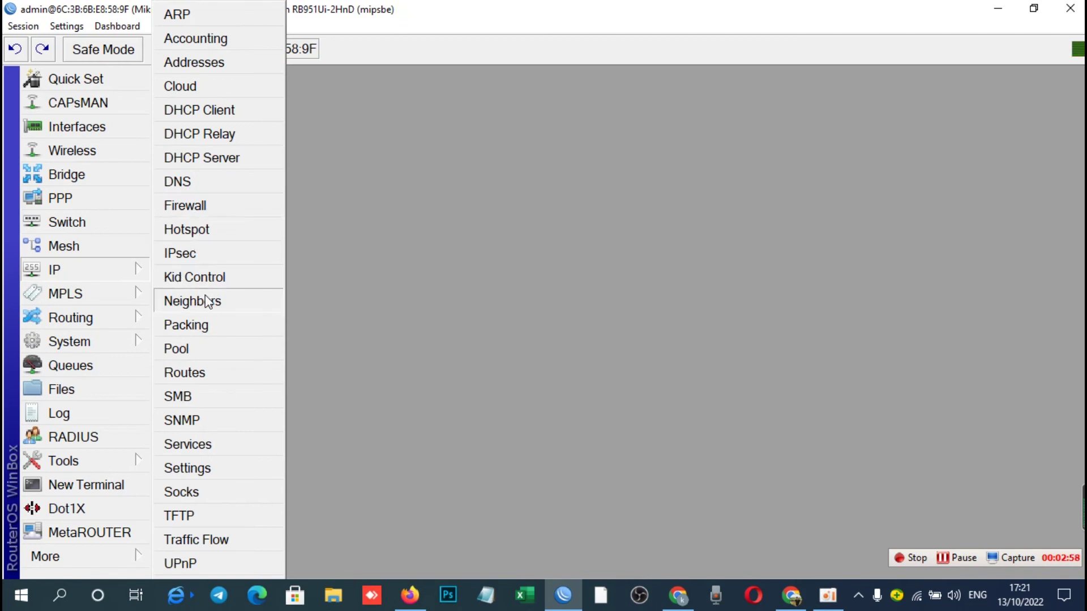
click(195, 377)
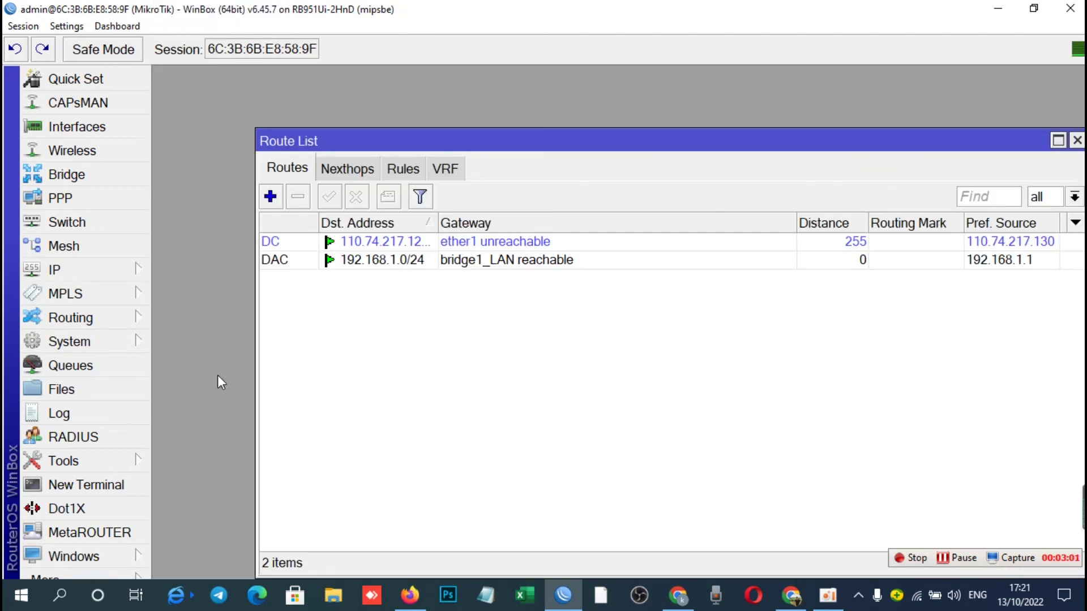
click(270, 199)
click(374, 261)
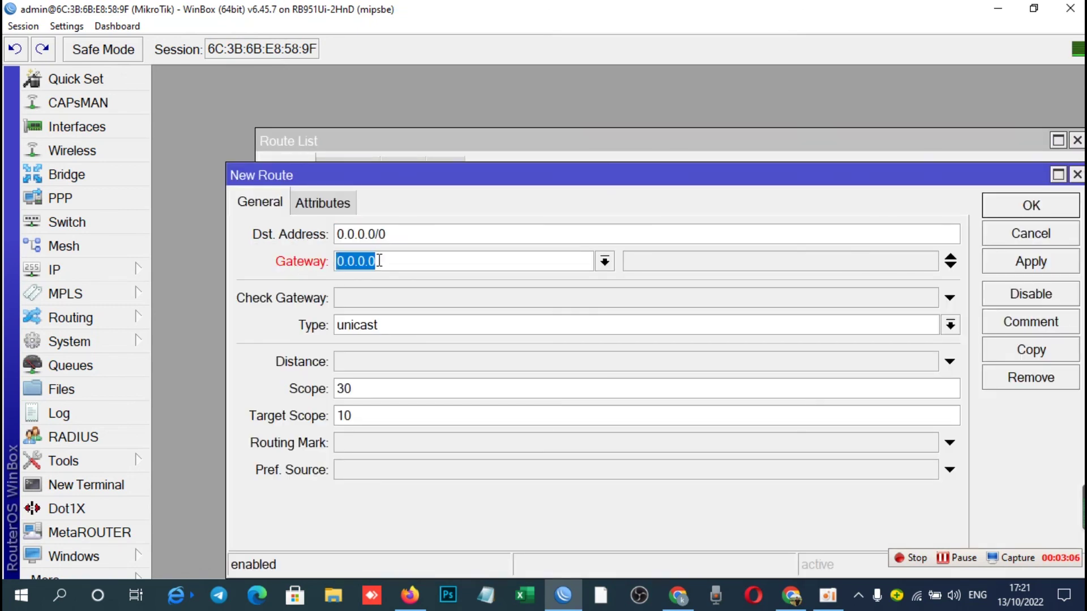
key(BackSpace)
text(110.74.217.128)
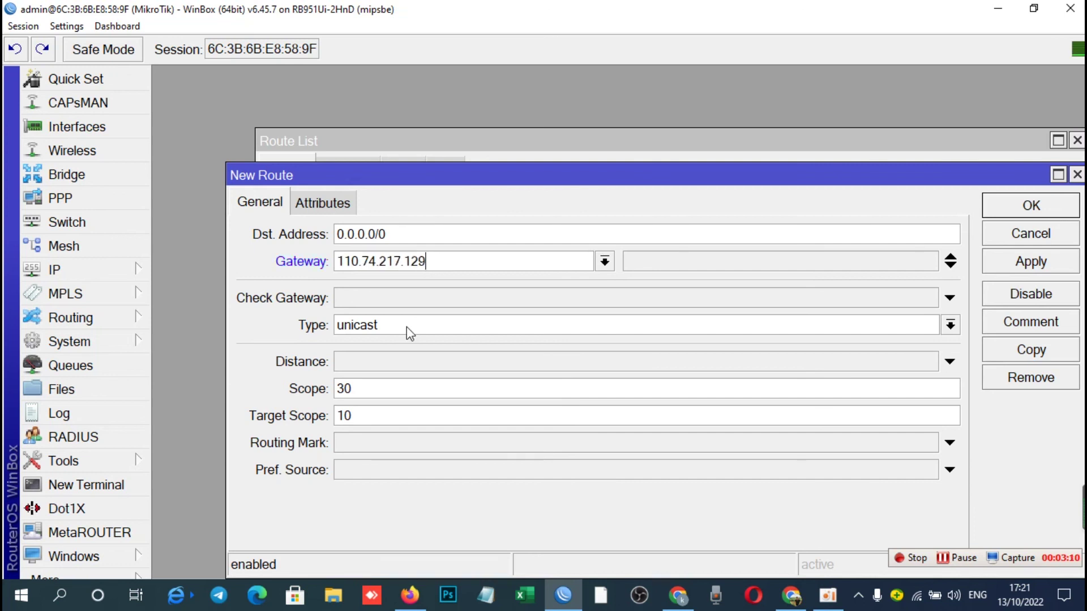
double_click(434, 263)
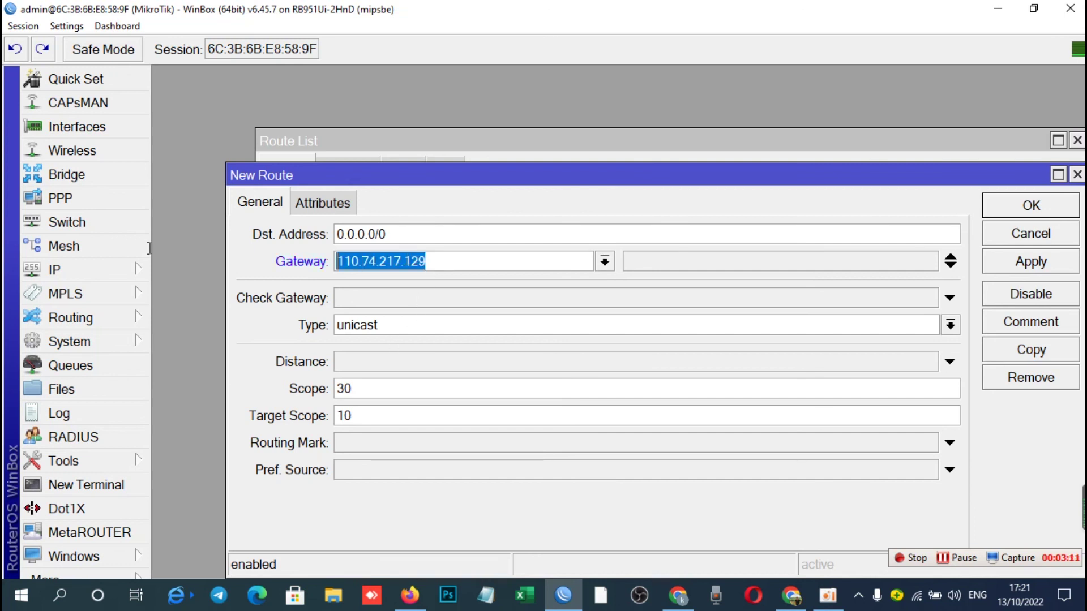
click(1031, 261)
click(1030, 206)
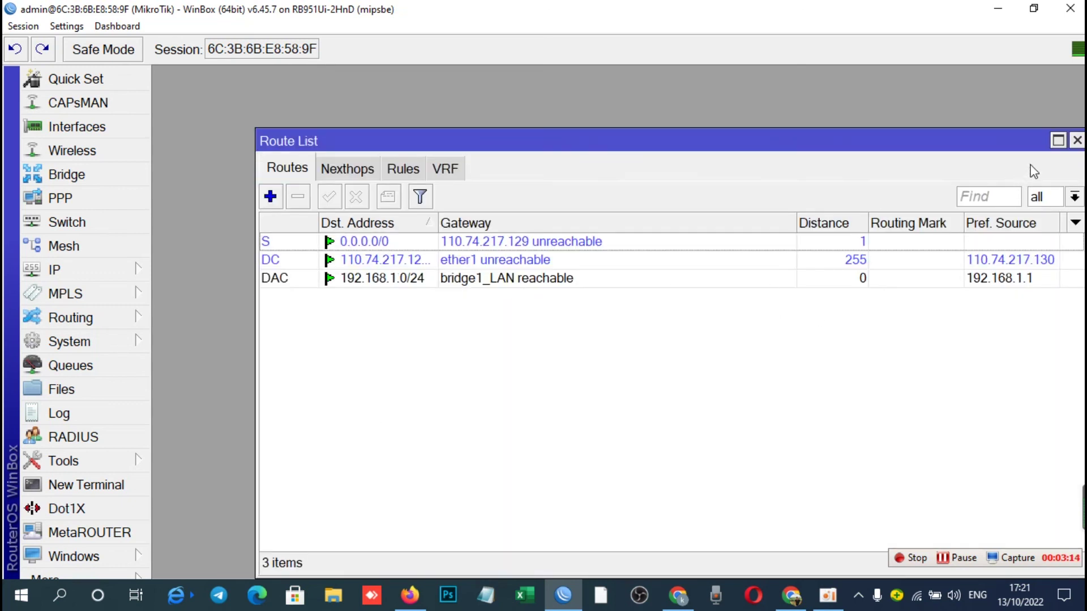
drag(868, 148, 807, 119)
click(1015, 111)
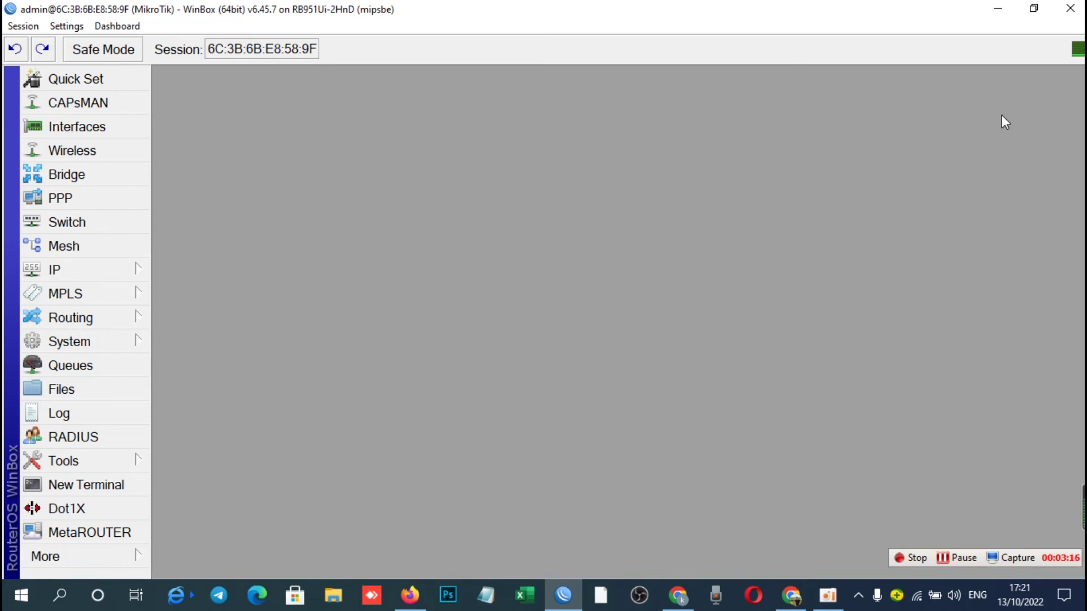